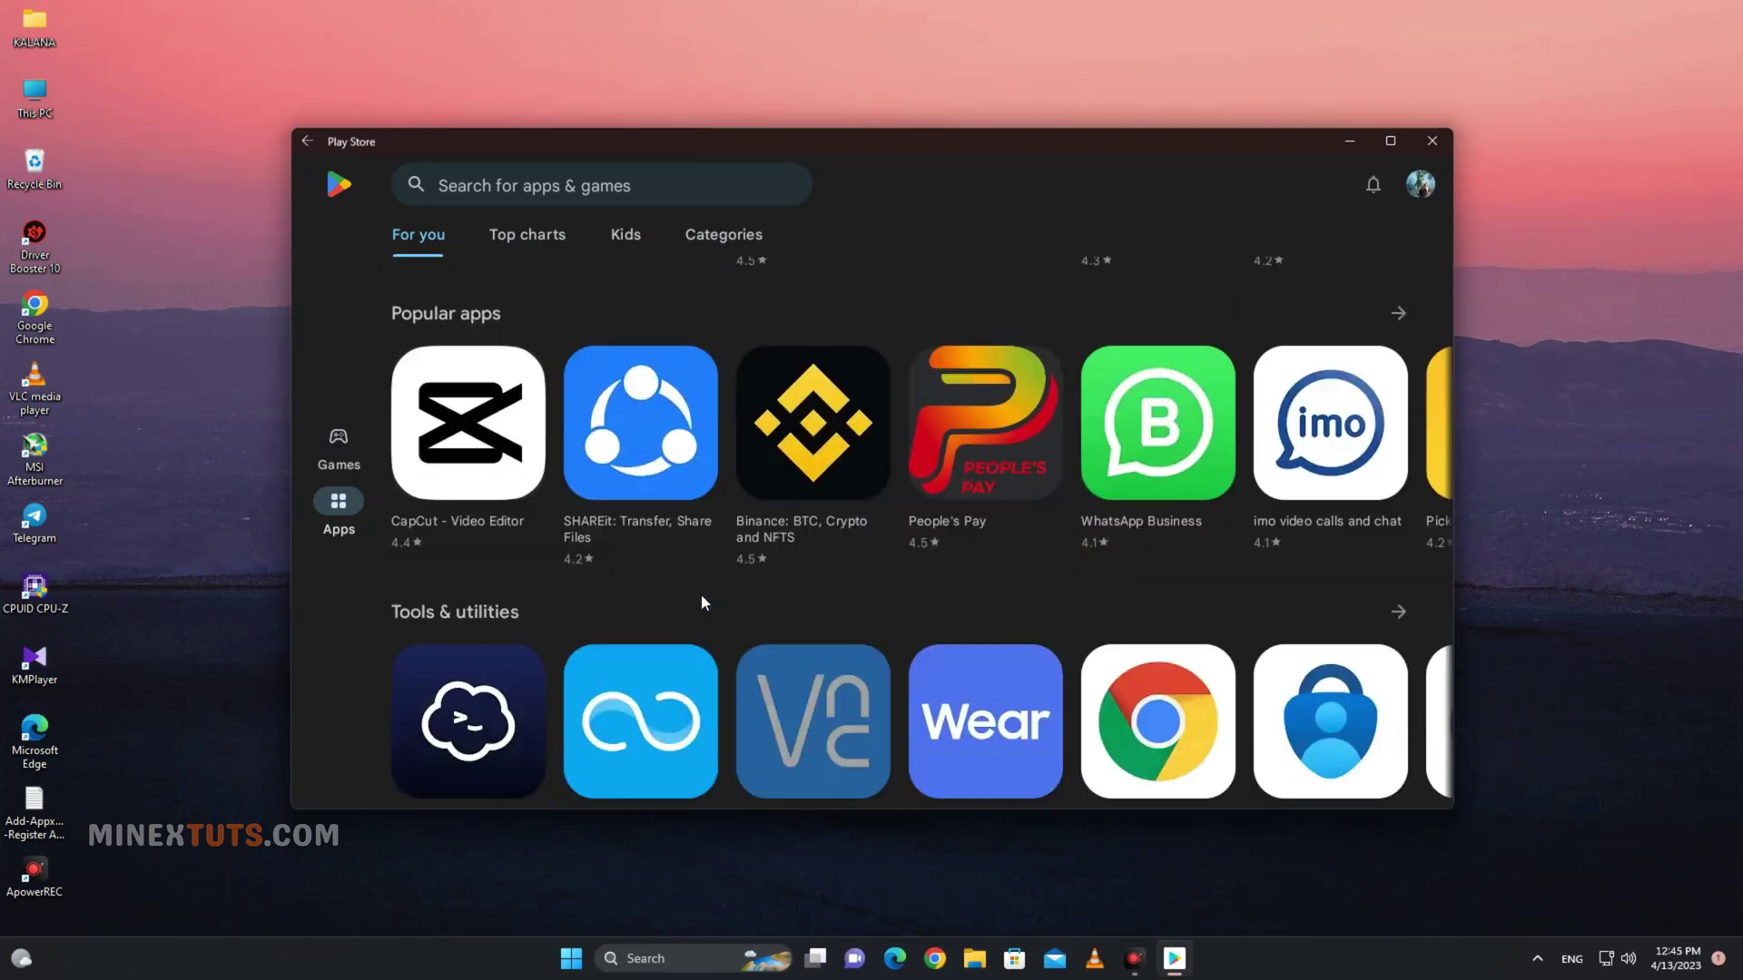
pyautogui.scroll(-5, 701, 595)
pyautogui.scroll(2, 700, 595)
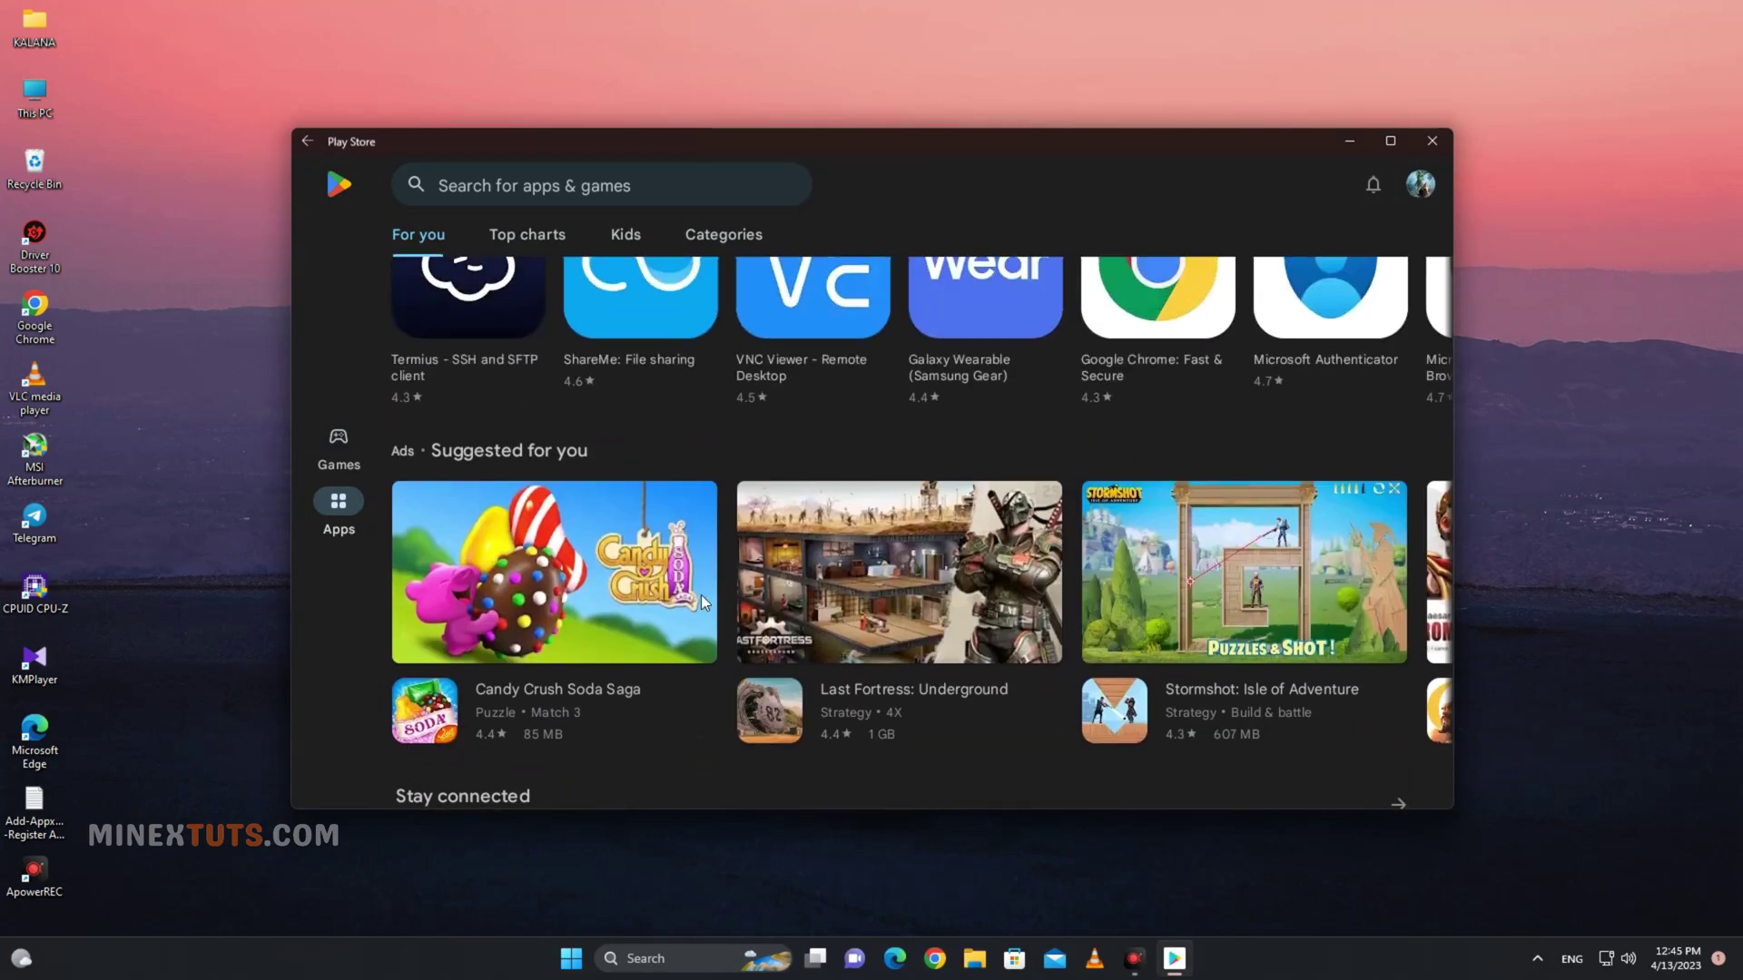
pyautogui.scroll(-3, 899, 644)
pyautogui.scroll(-3, 898, 644)
pyautogui.scroll(1, 899, 644)
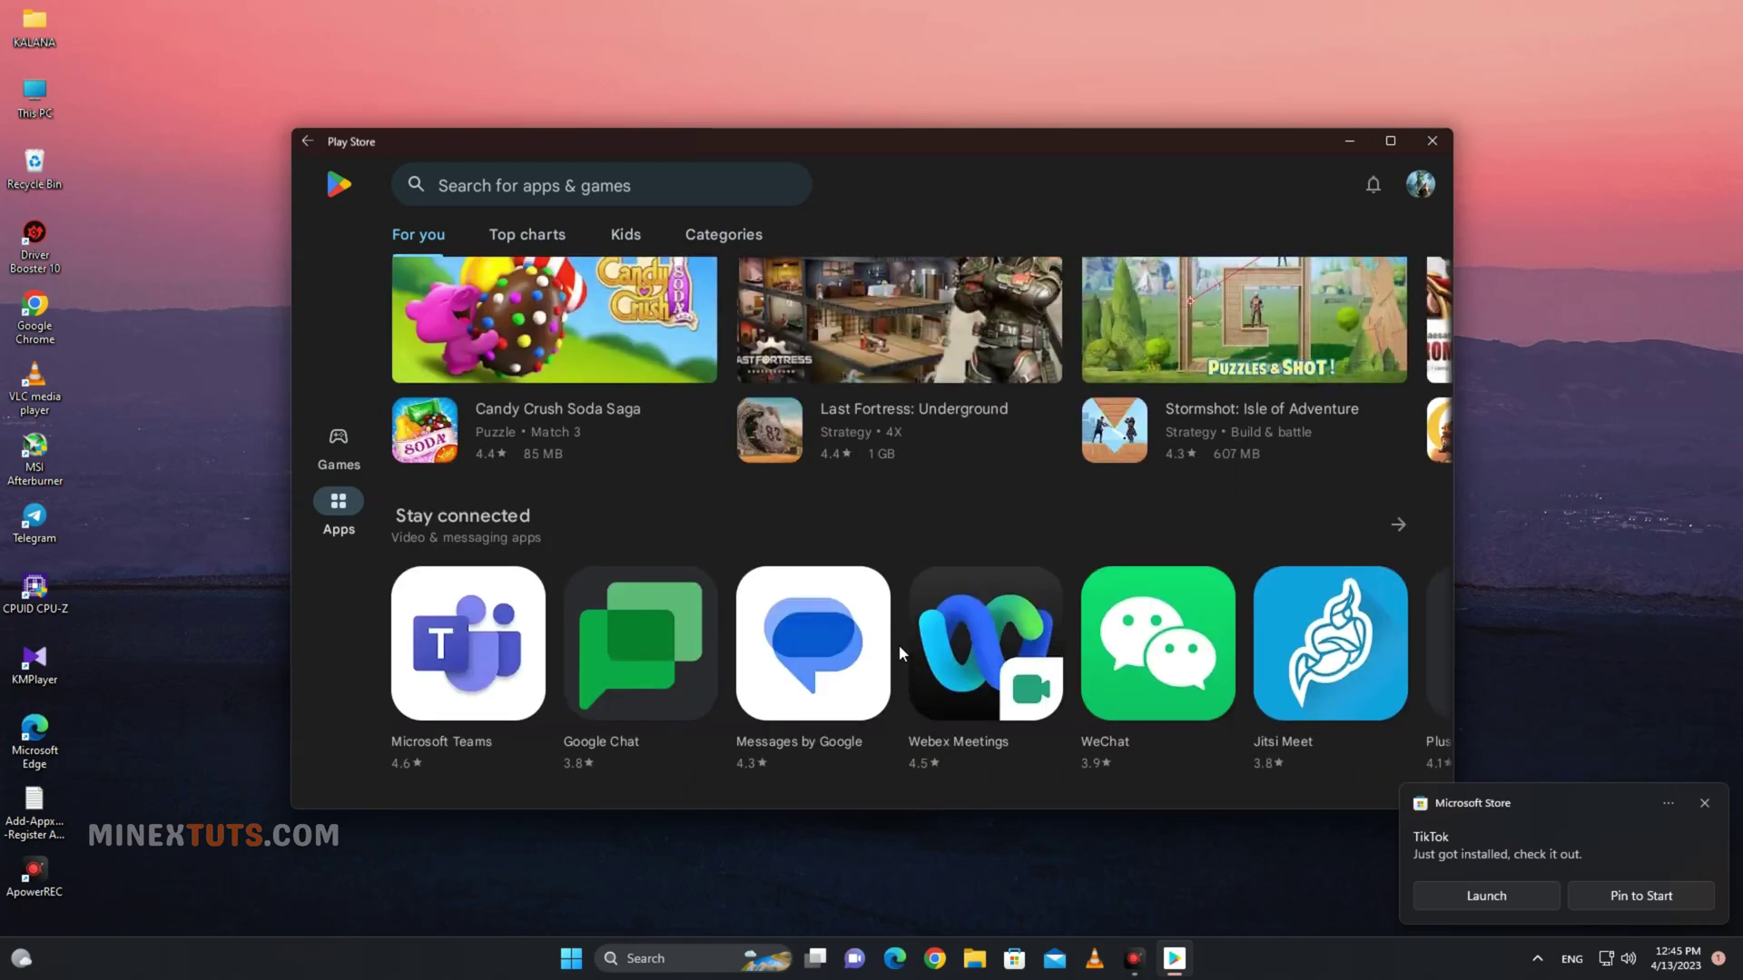
pyautogui.scroll(3, 900, 644)
pyautogui.scroll(-2, 898, 644)
pyautogui.scroll(2, 900, 645)
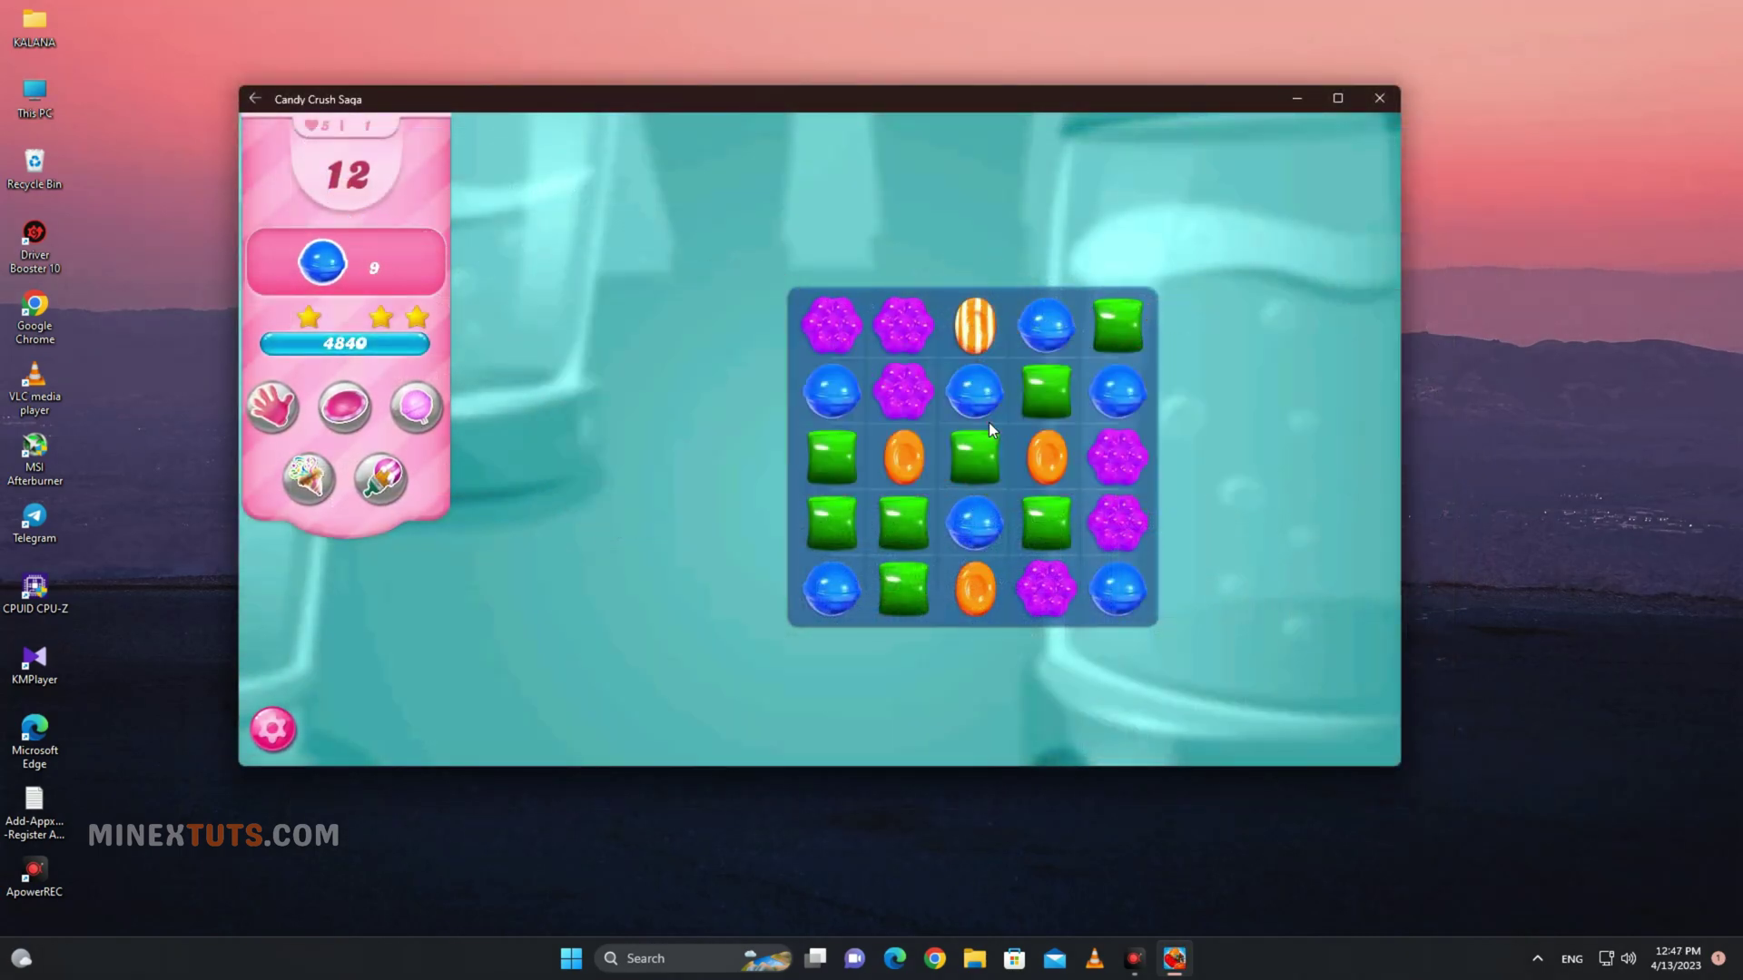
# - Make two Candy Crush matches, then open and spin the Android version easter egg clock
pyautogui.moveTo(979, 456)
pyautogui.mouseDown()
pyautogui.moveTo(972, 534)
pyautogui.moveTo(1113, 529)
pyautogui.mouseUp()
pyautogui.moveTo(1043, 459); pyautogui.dragTo(976, 458)
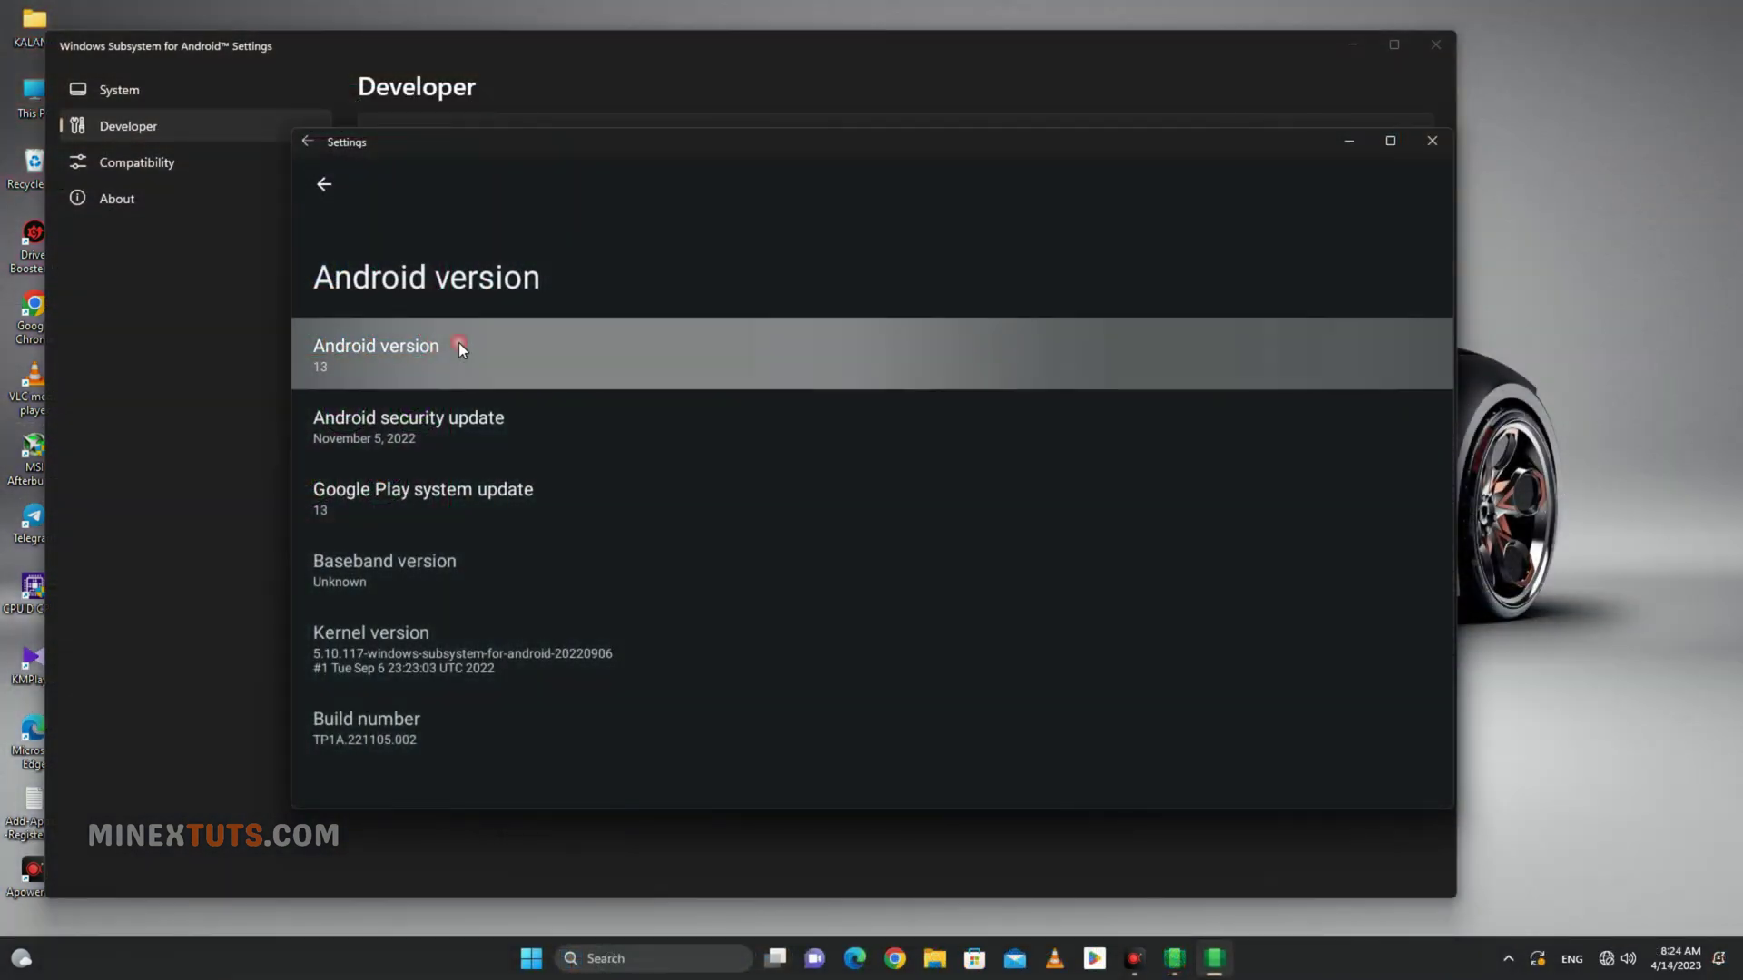
pyautogui.click(460, 342)
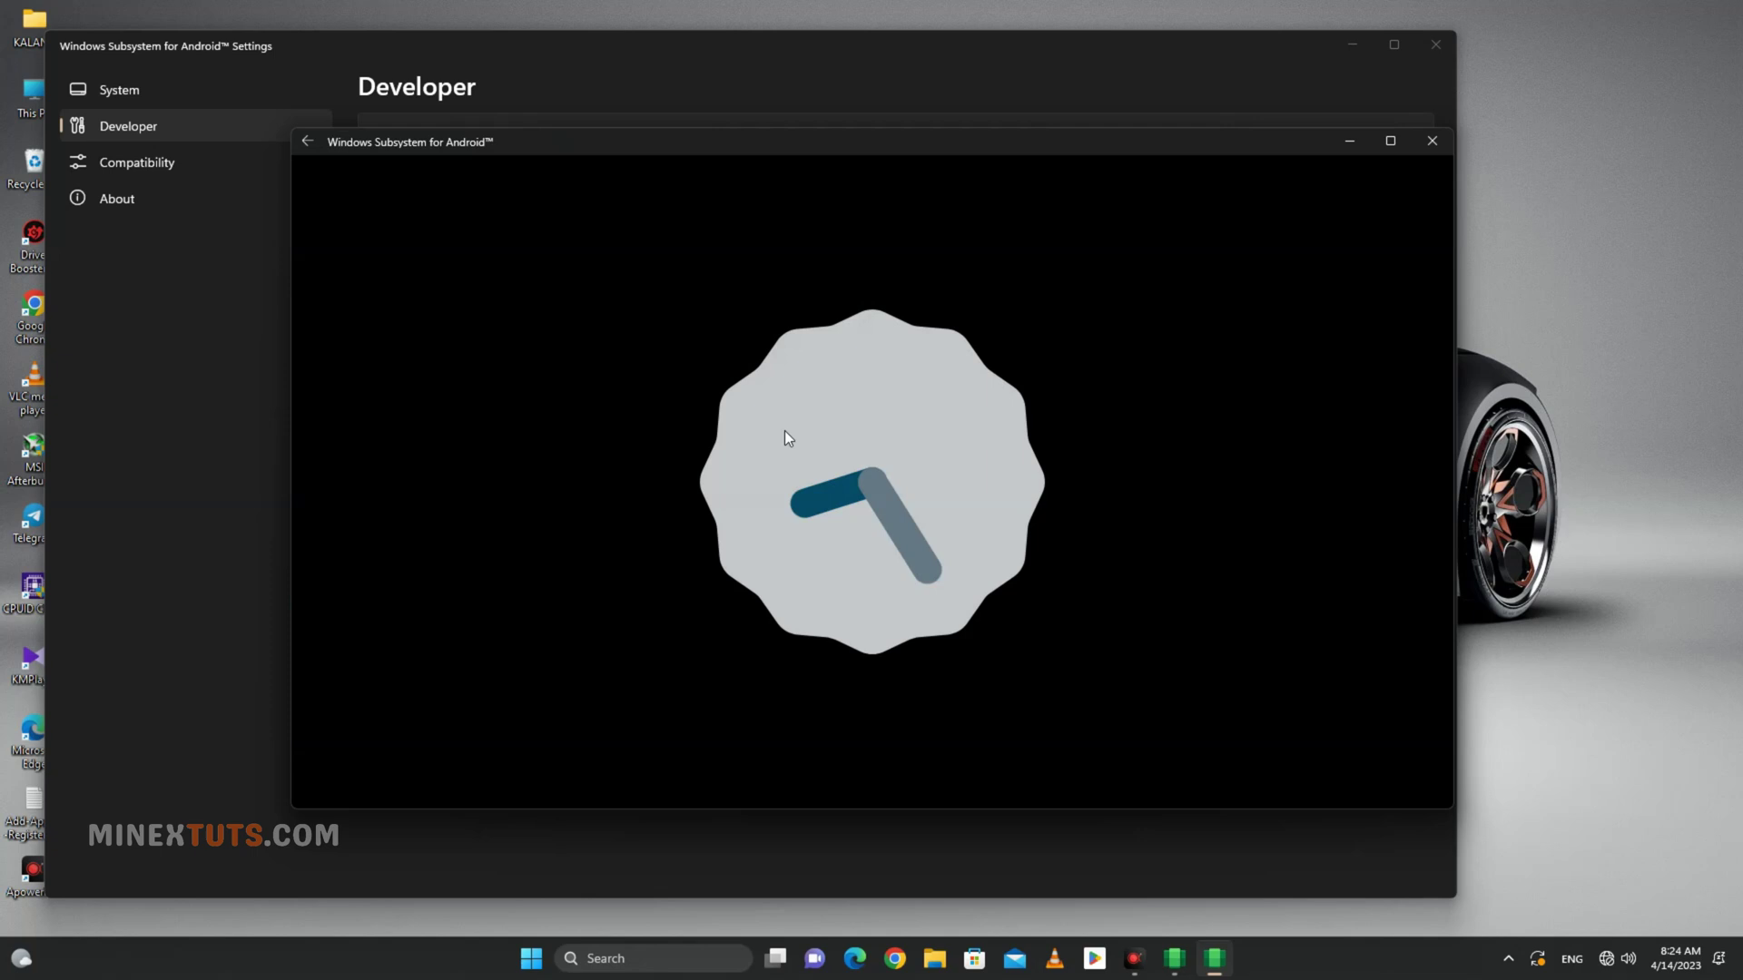
pyautogui.moveTo(906, 432)
pyautogui.mouseDown()
pyautogui.moveTo(1025, 445)
pyautogui.moveTo(1081, 684)
pyautogui.mouseUp()
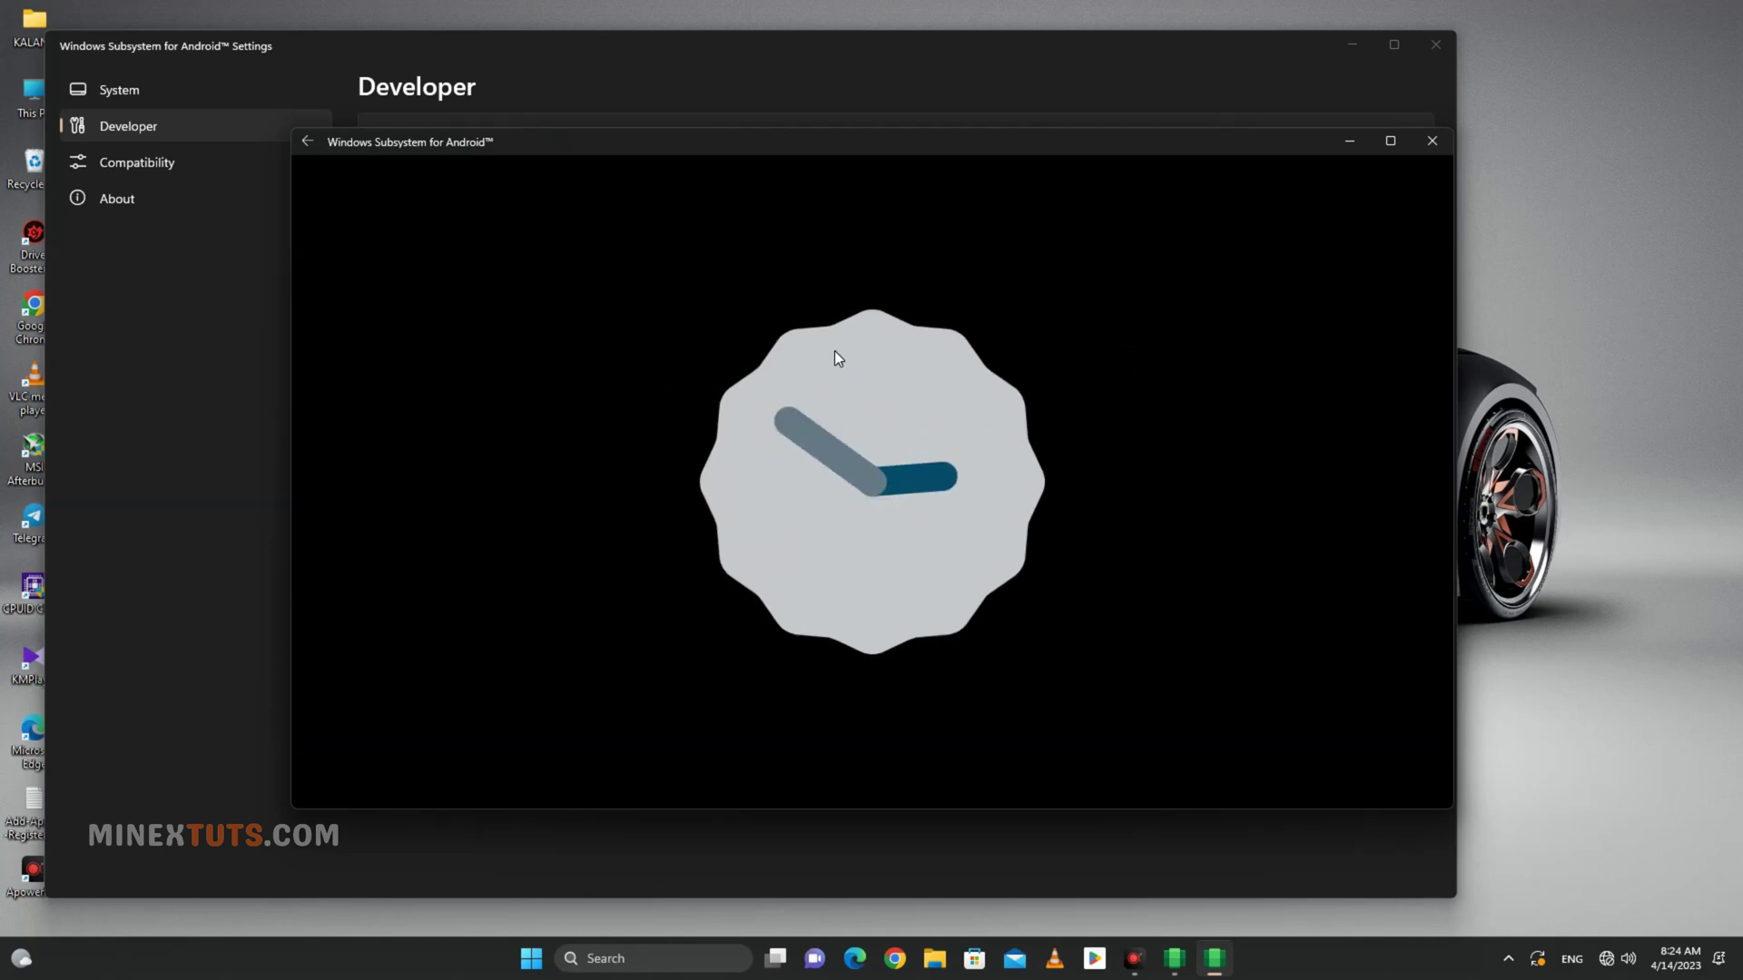
pyautogui.click(307, 142)
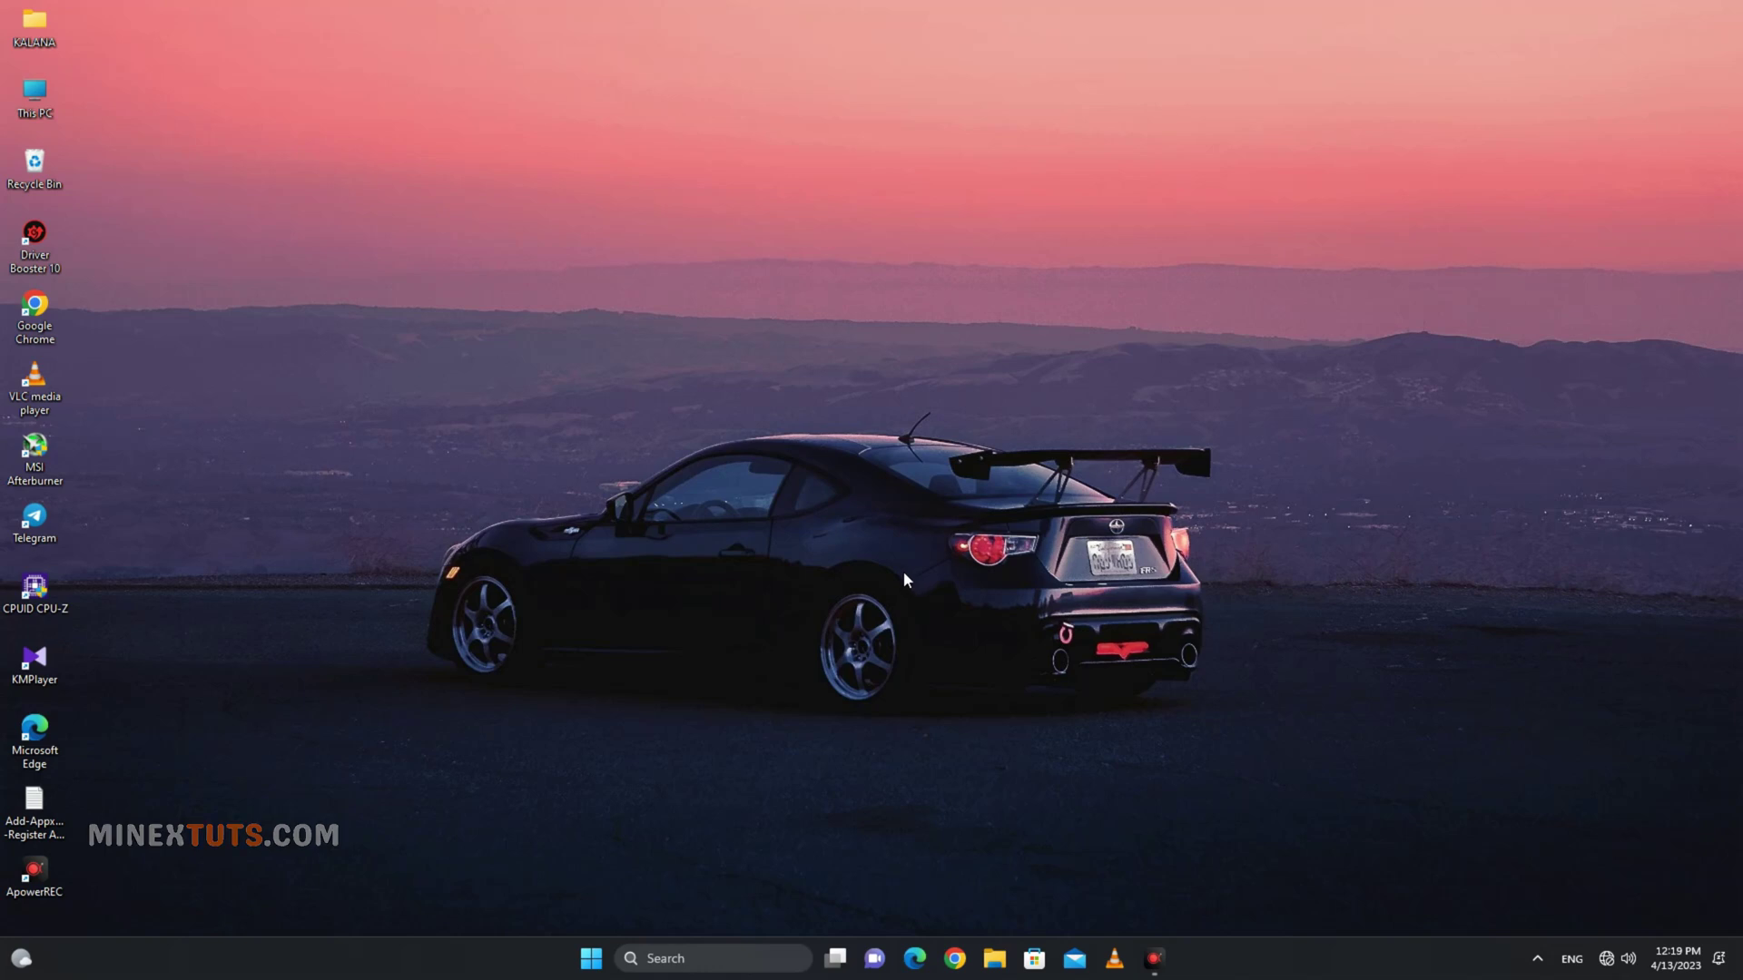
# - Tick Virtual Machine Platform in Control Panel's Windows features list and apply it
pyautogui.click(739, 959)
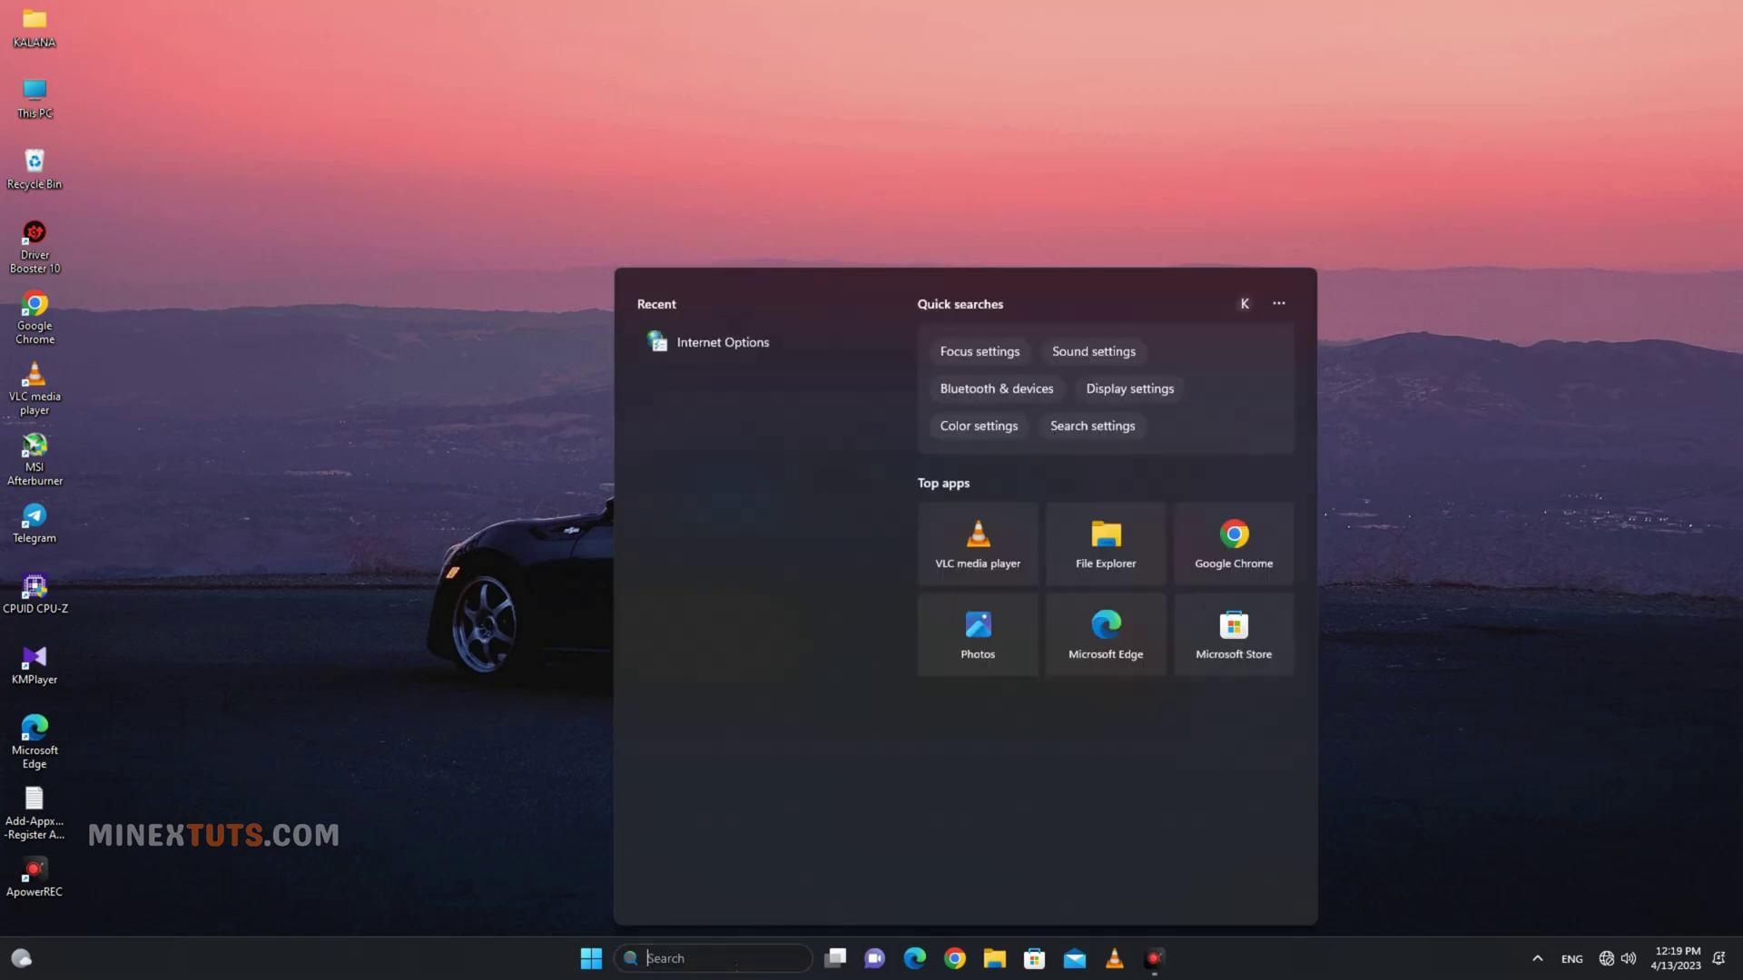
pyautogui.write('control Panel')
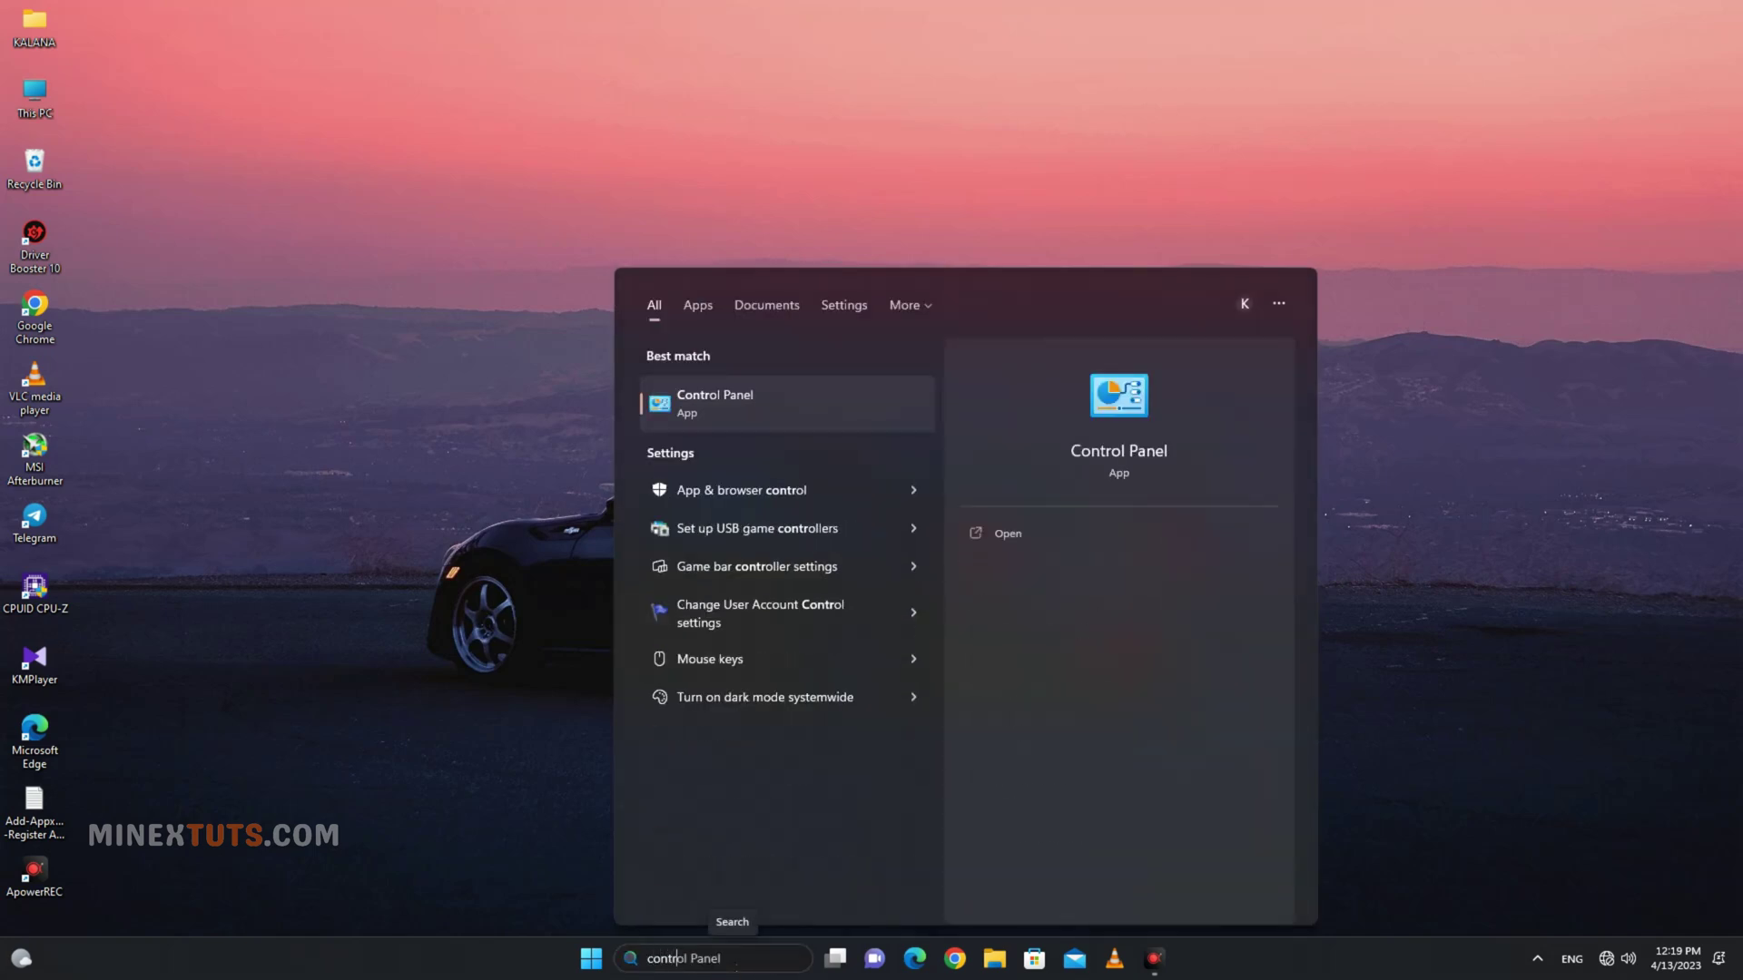
pyautogui.click(795, 419)
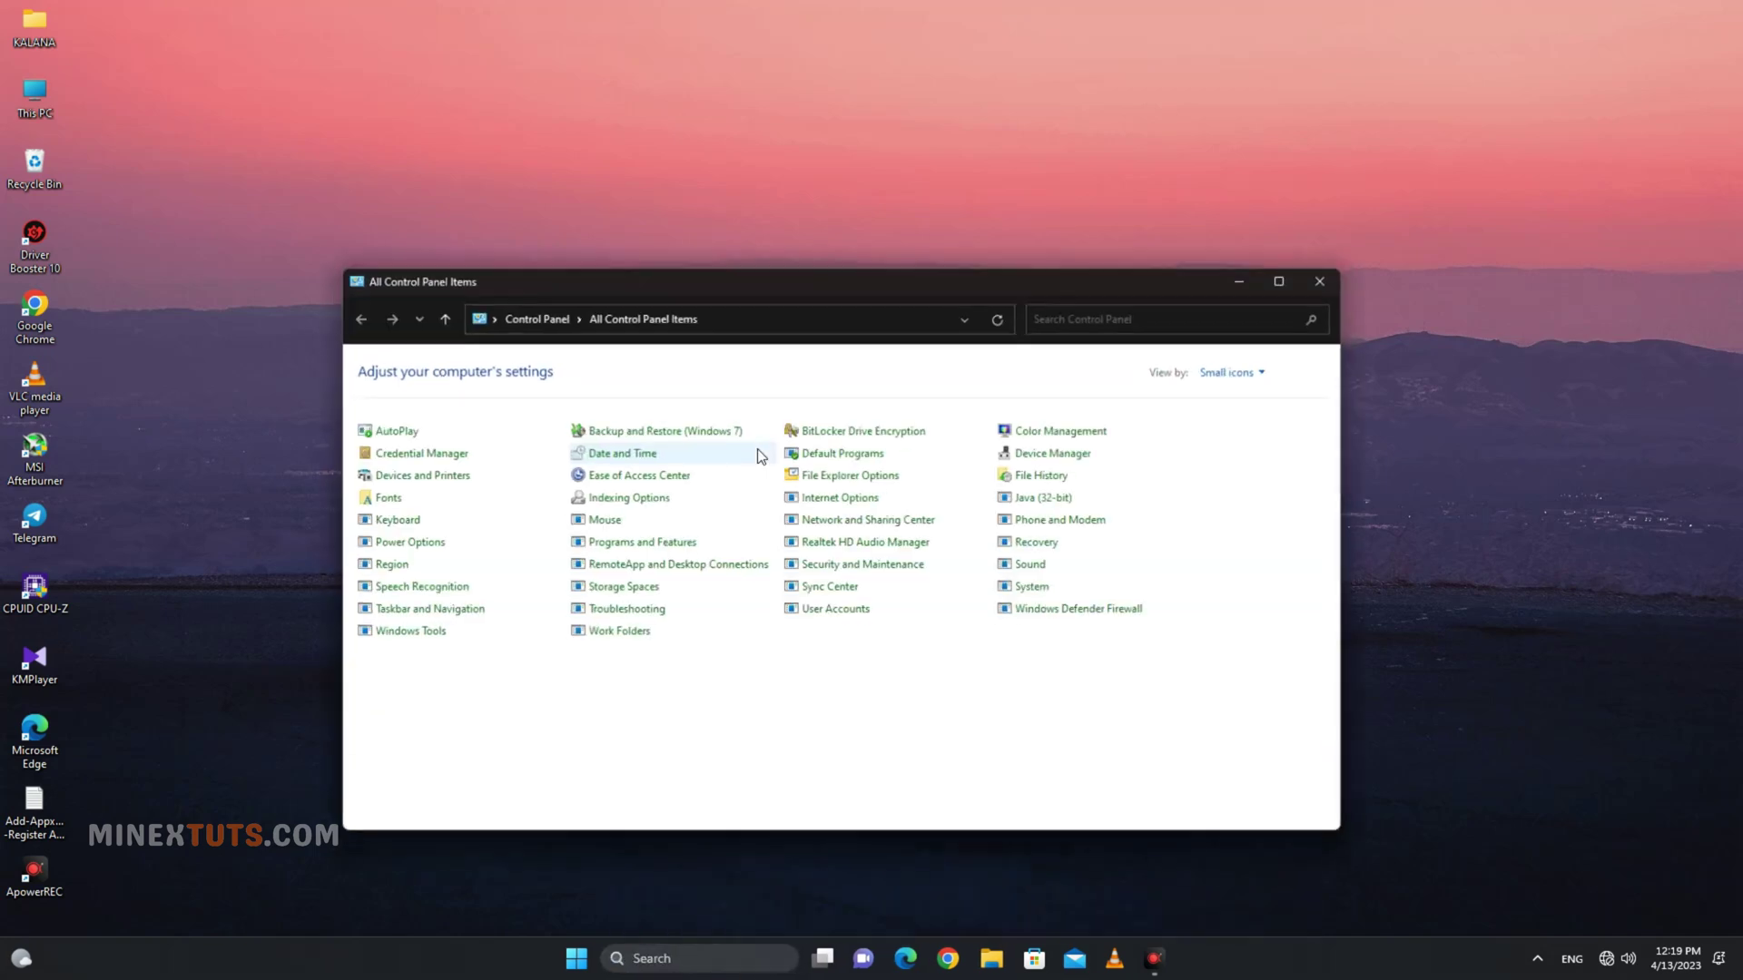
pyautogui.click(695, 548)
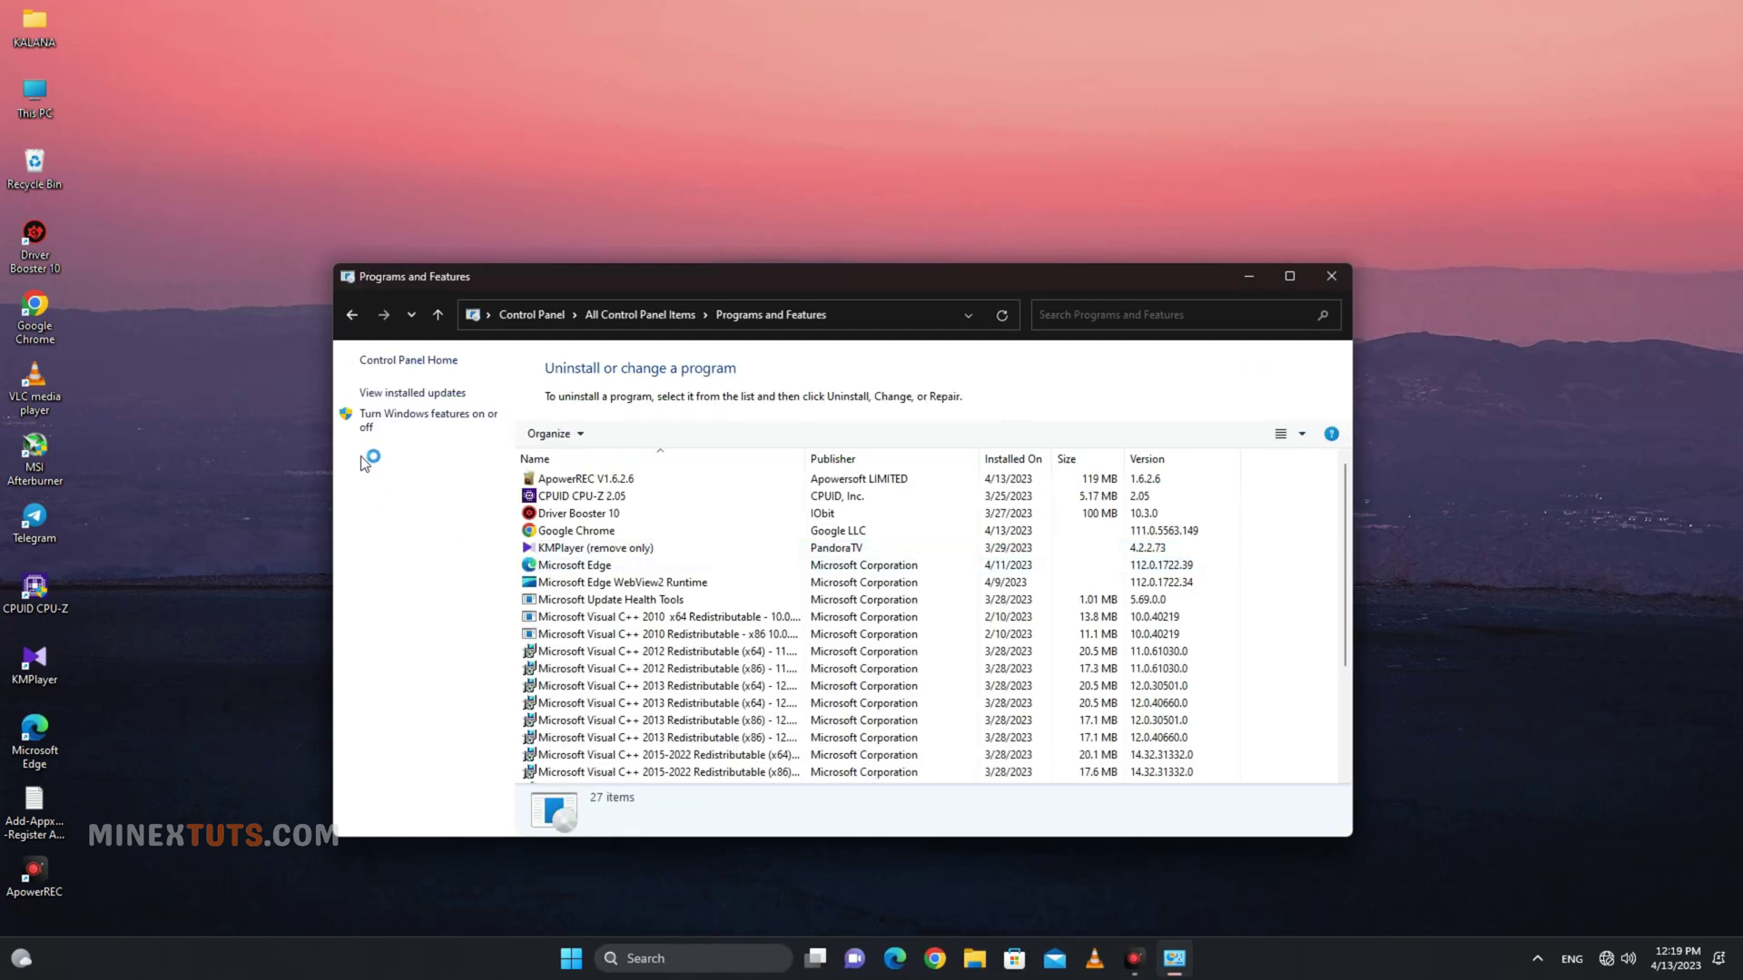
pyautogui.click(473, 427)
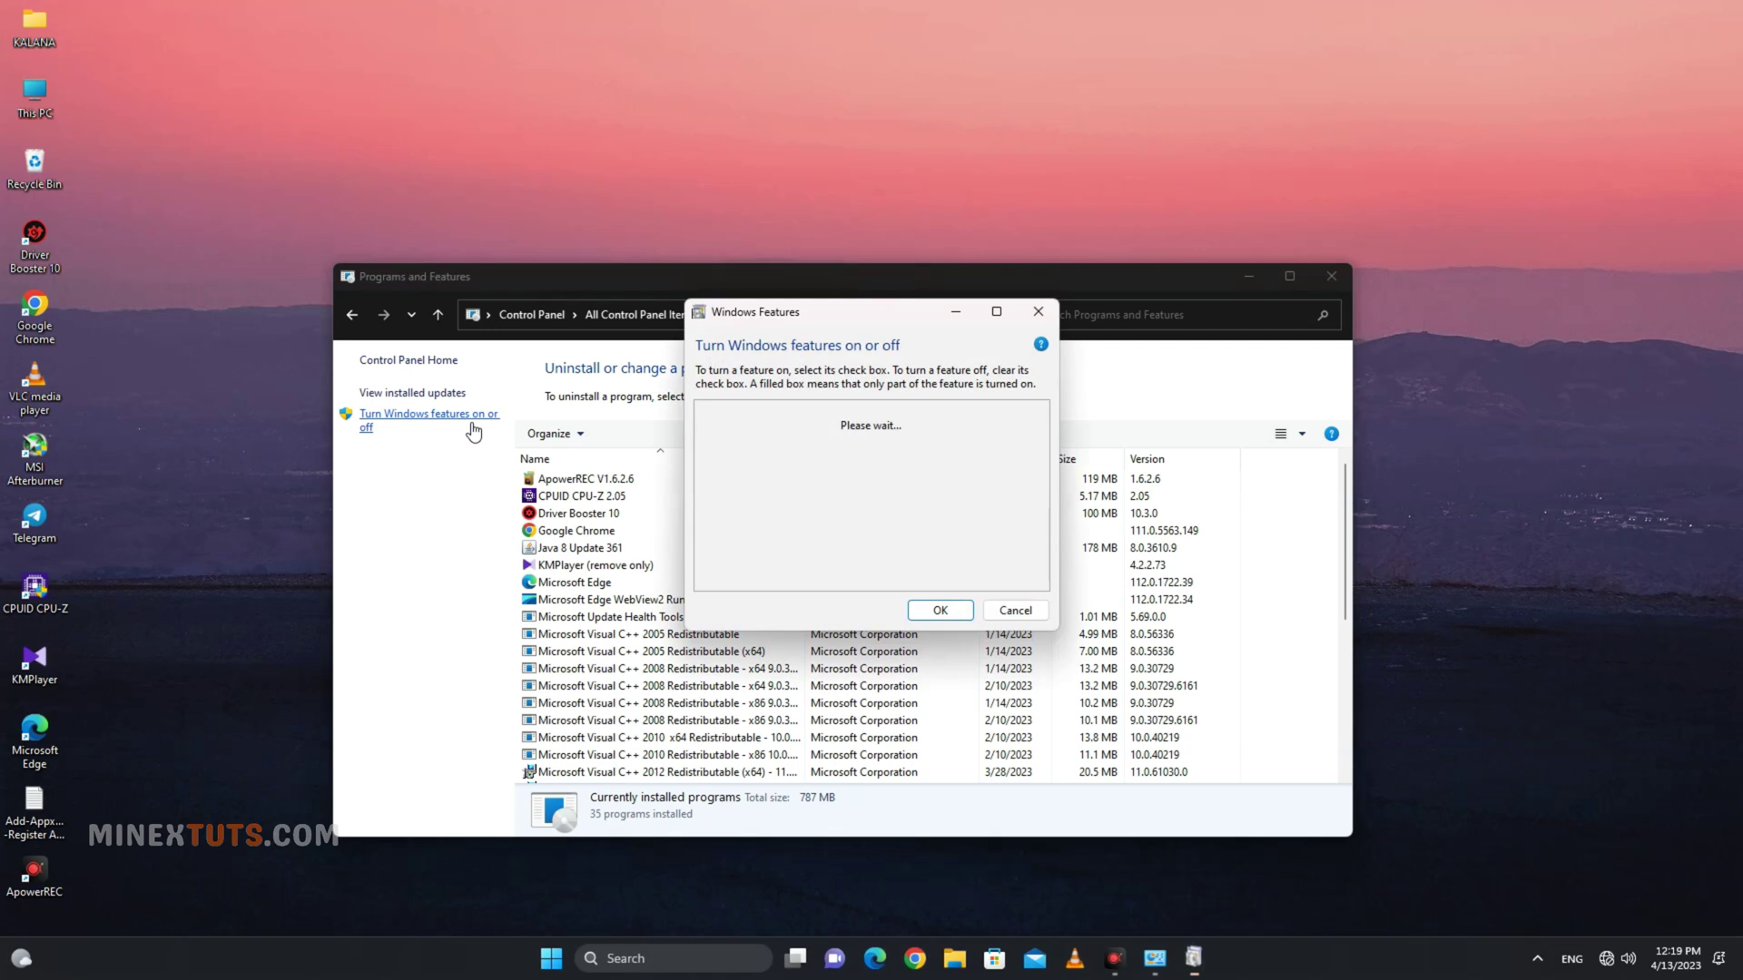
pyautogui.scroll(-3, 774, 539)
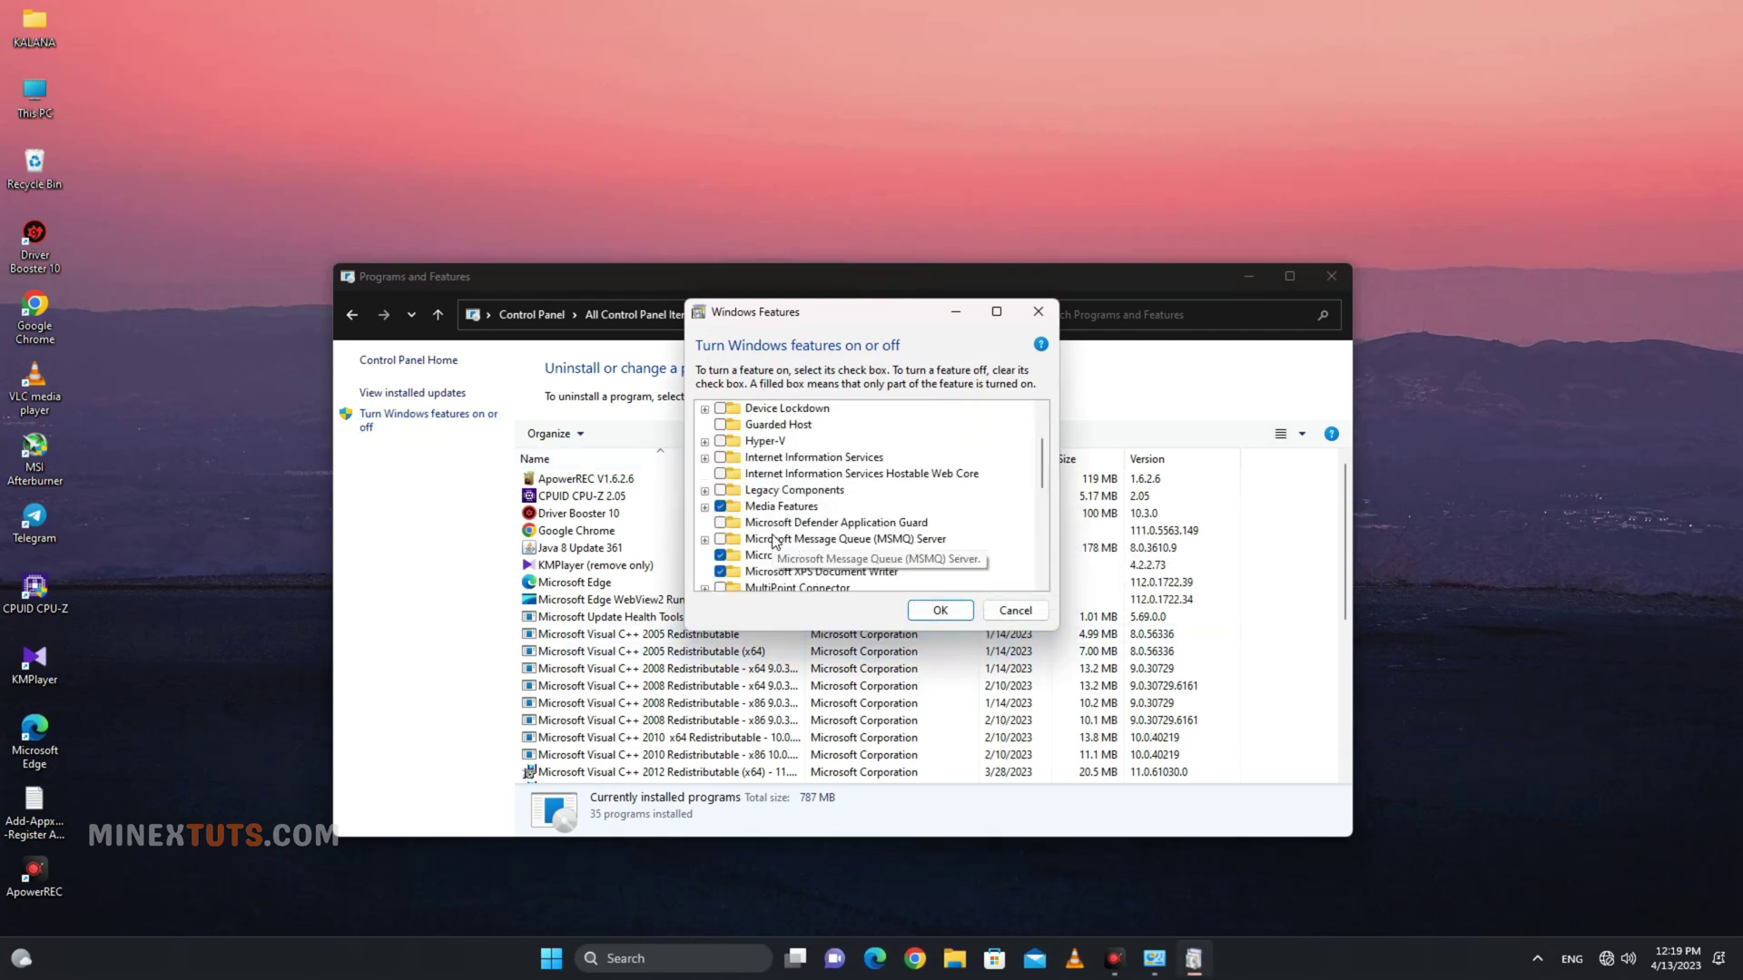
pyautogui.scroll(-3, 774, 538)
pyautogui.scroll(-3, 775, 538)
pyautogui.scroll(-2, 771, 545)
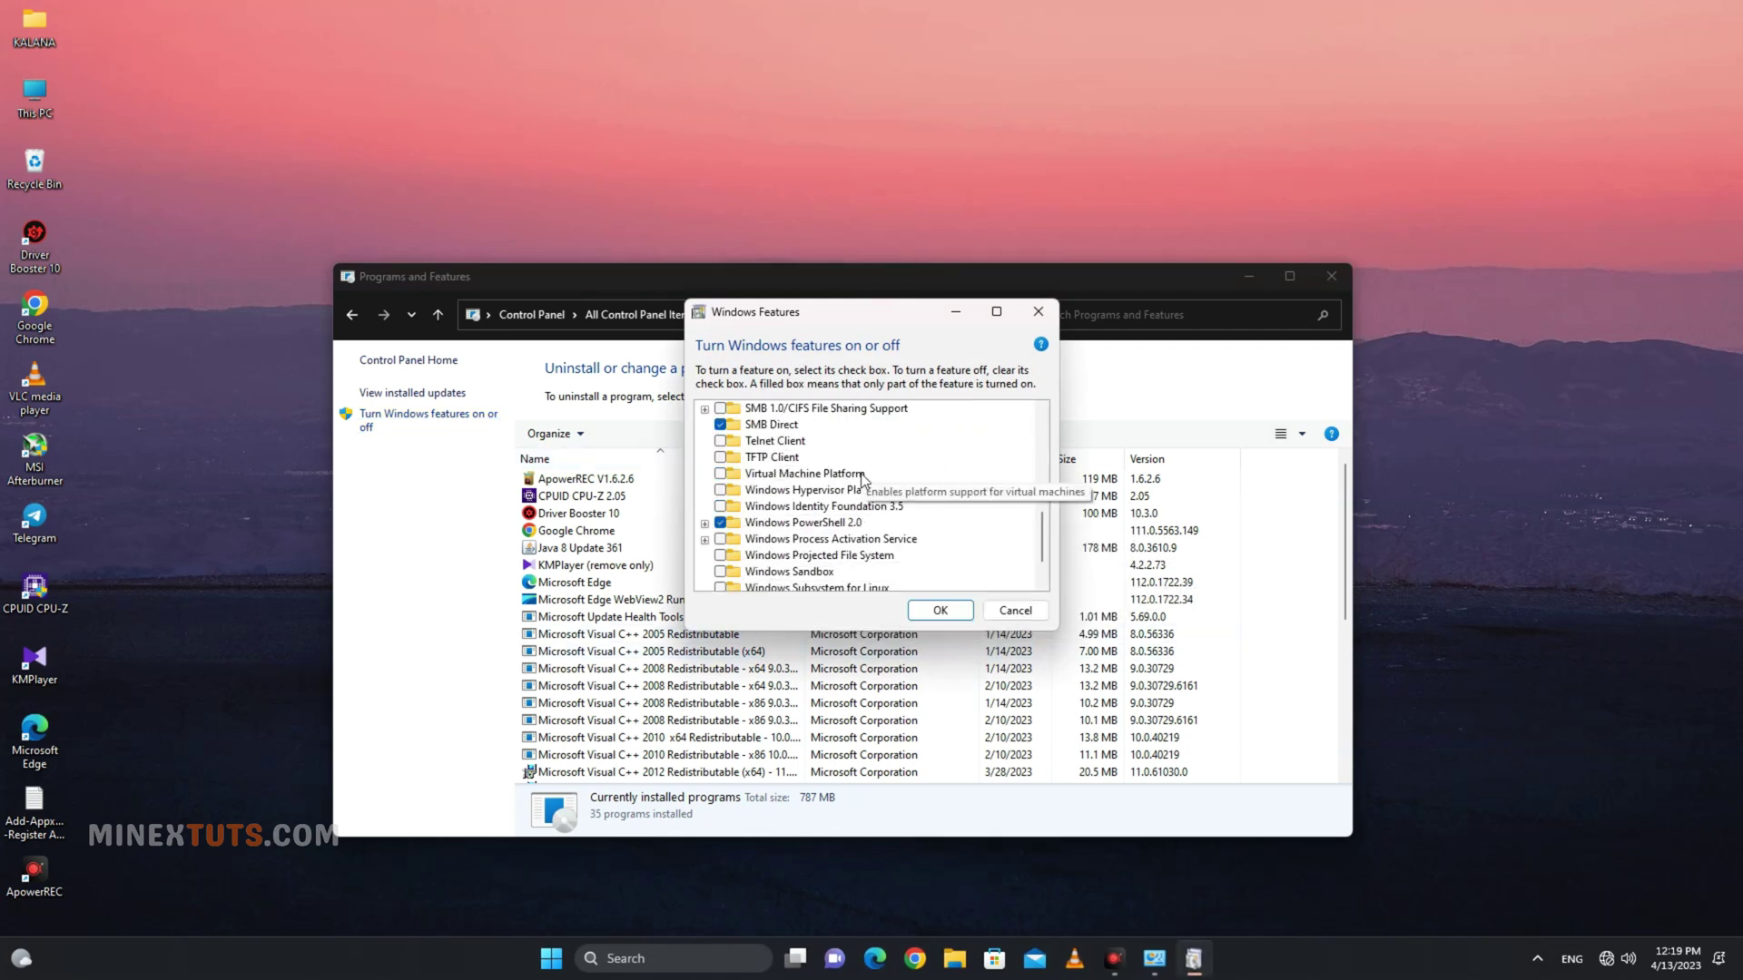
pyautogui.click(719, 474)
pyautogui.click(939, 611)
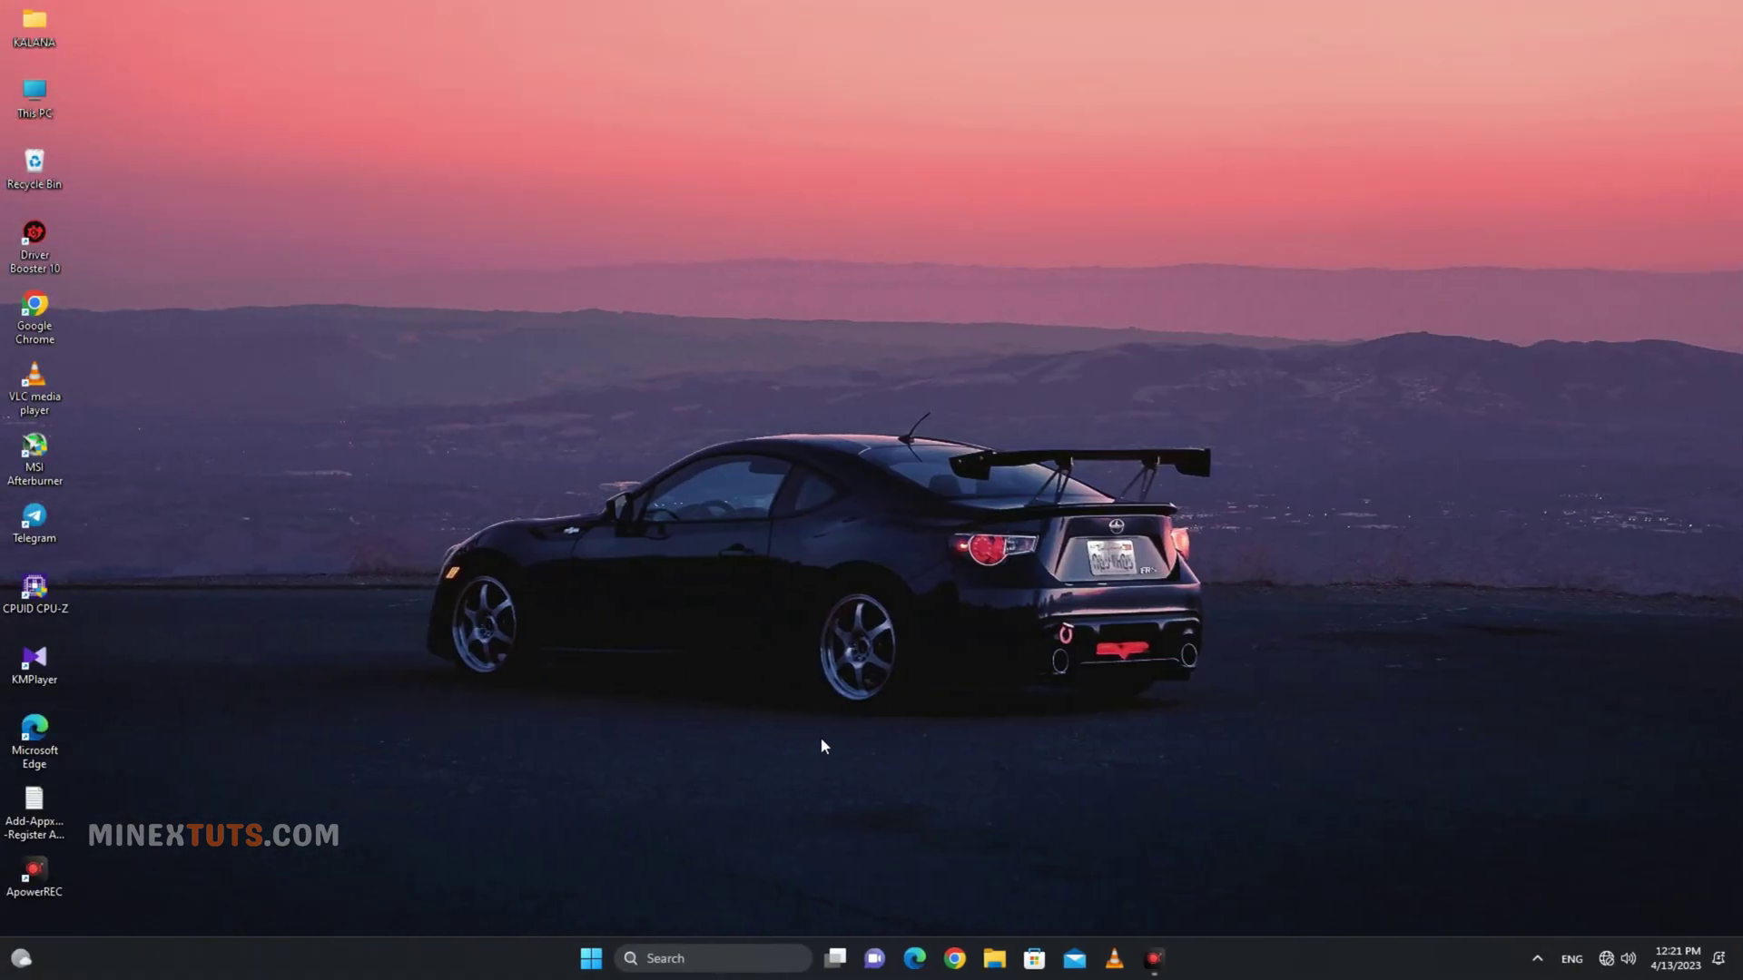
# - Turn Developer Mode on in the For developers settings and confirm with Yes
pyautogui.click(714, 957)
pyautogui.write('developer settings')
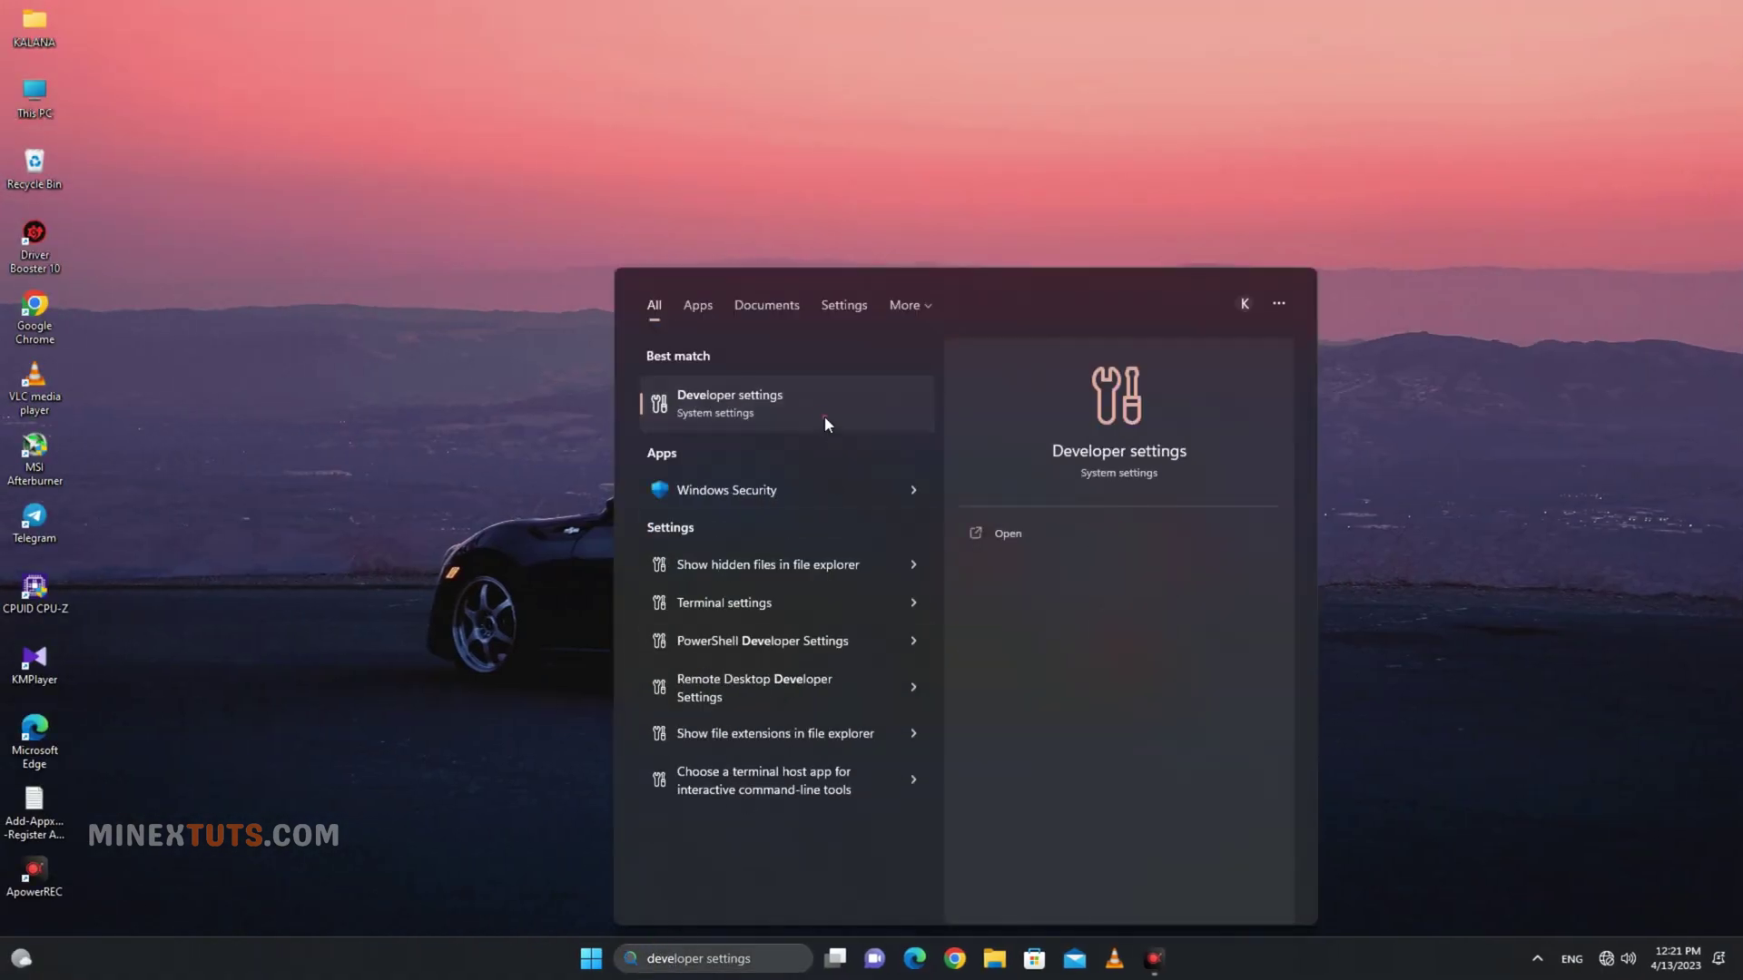
pyautogui.click(825, 415)
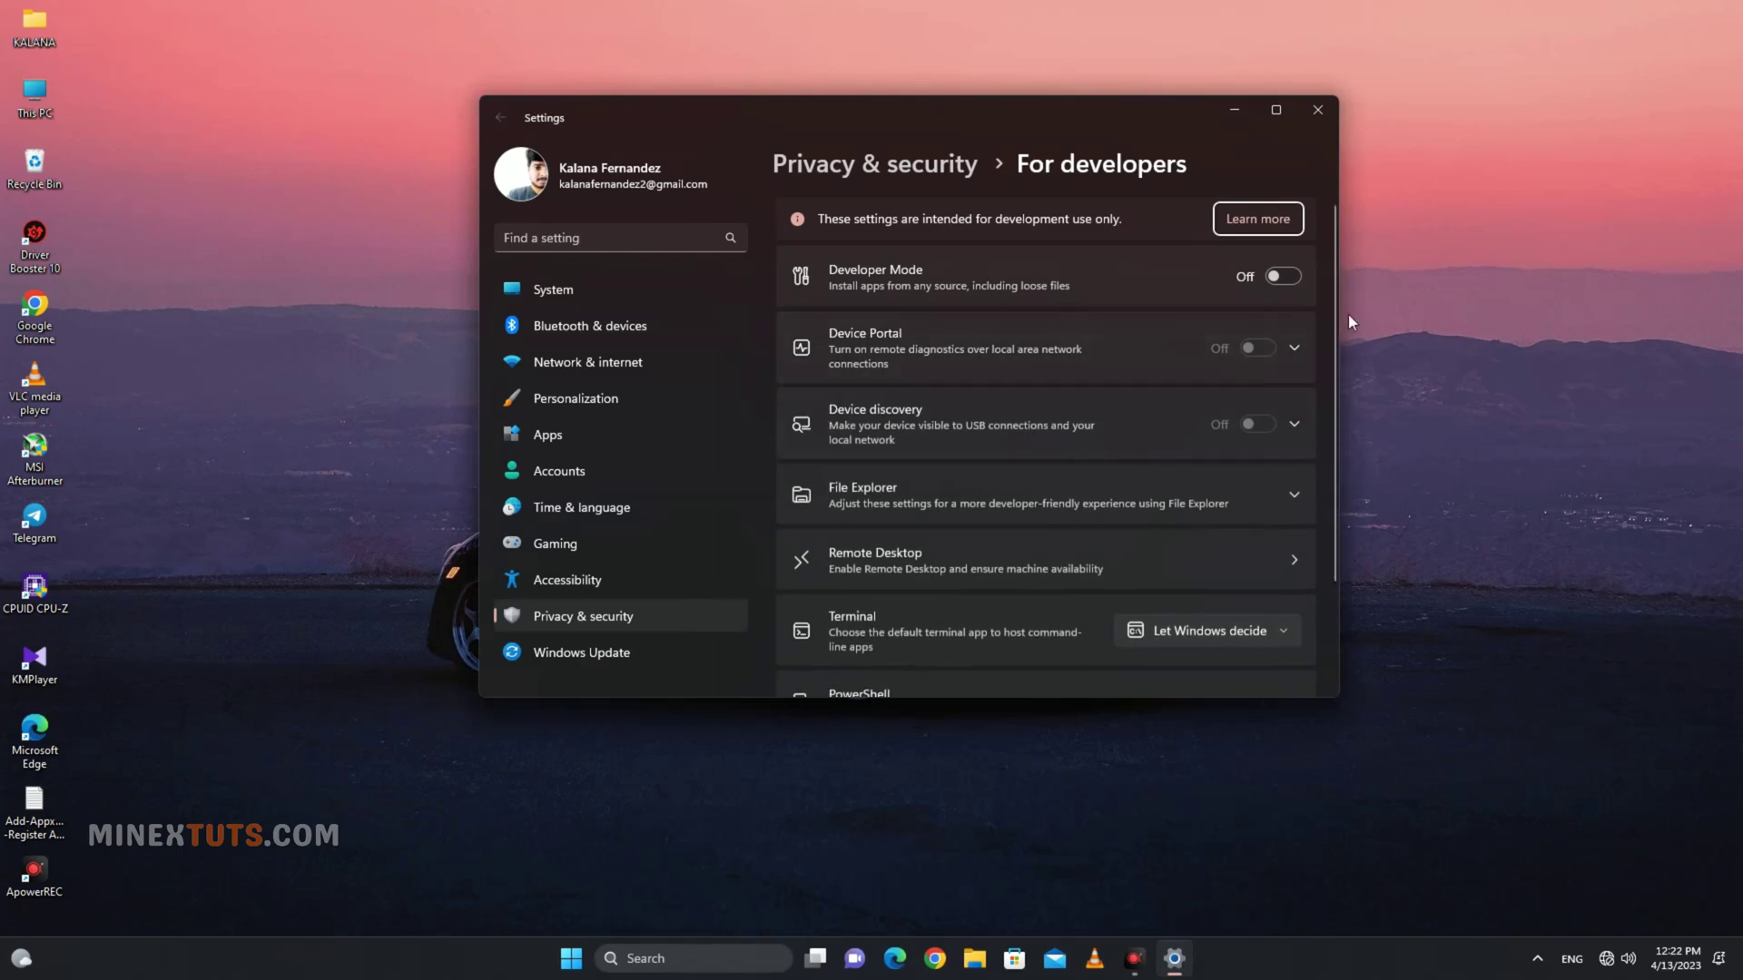
pyautogui.click(1281, 277)
pyautogui.click(1062, 455)
# - Extract the WSA zip in Downloads into its own folder using WinRAR
pyautogui.click(1317, 109)
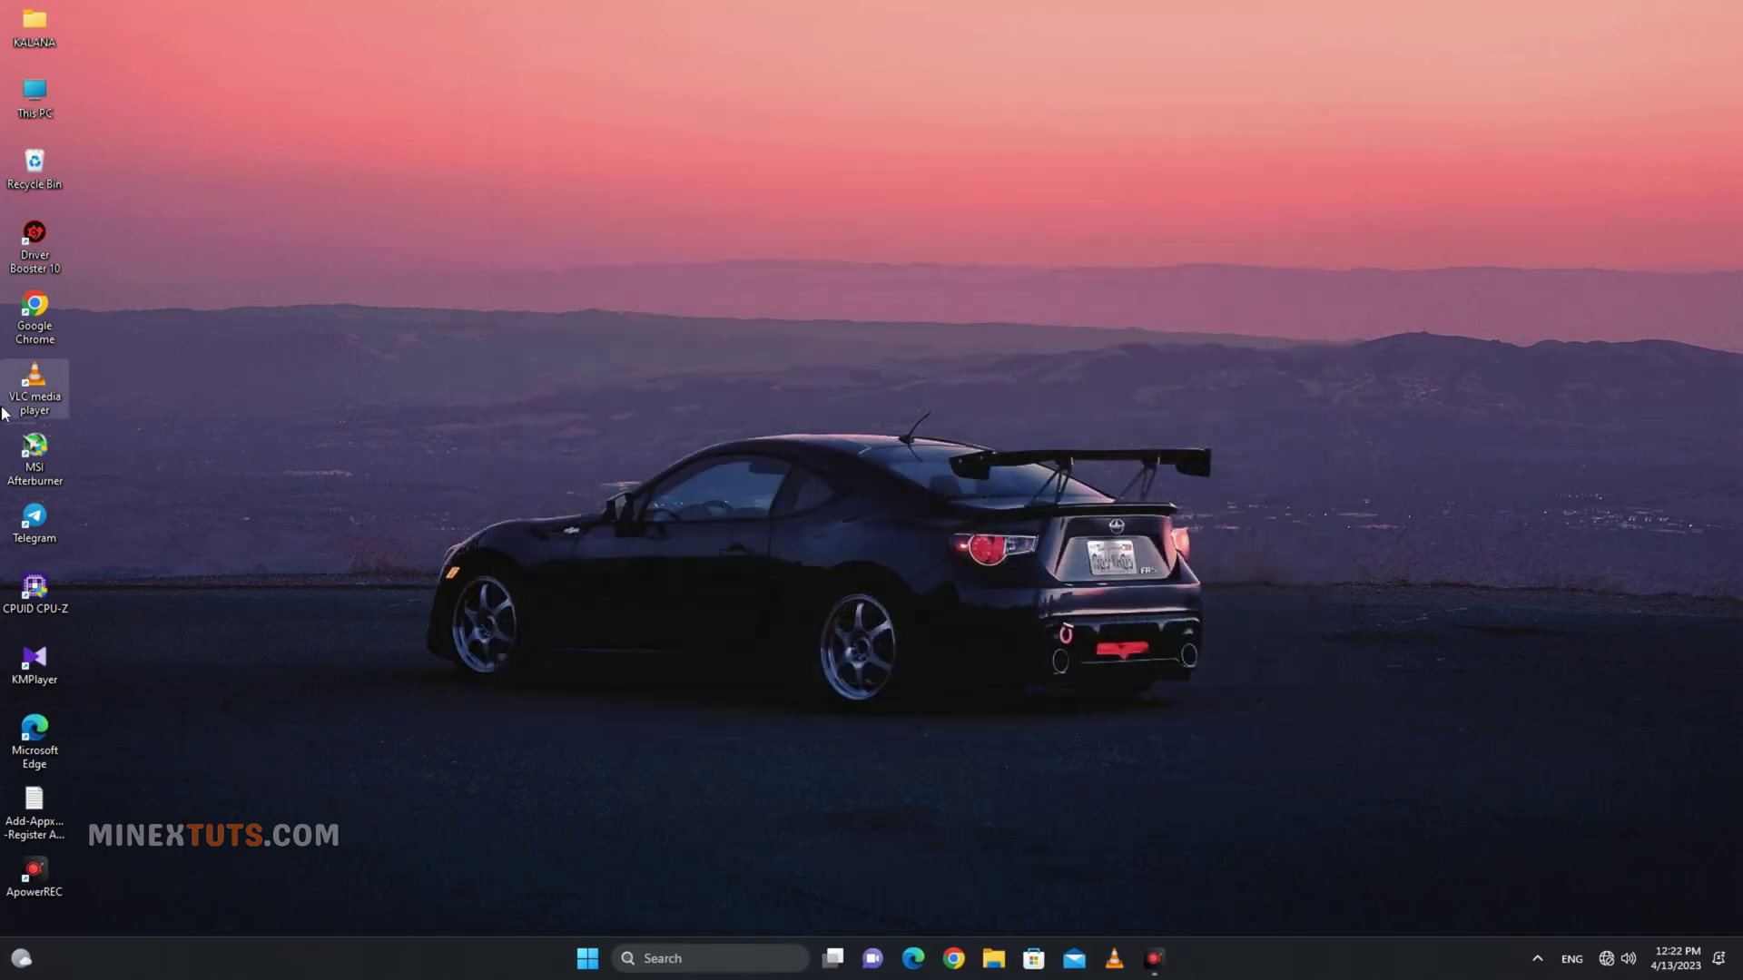
pyautogui.doubleClick(33, 23)
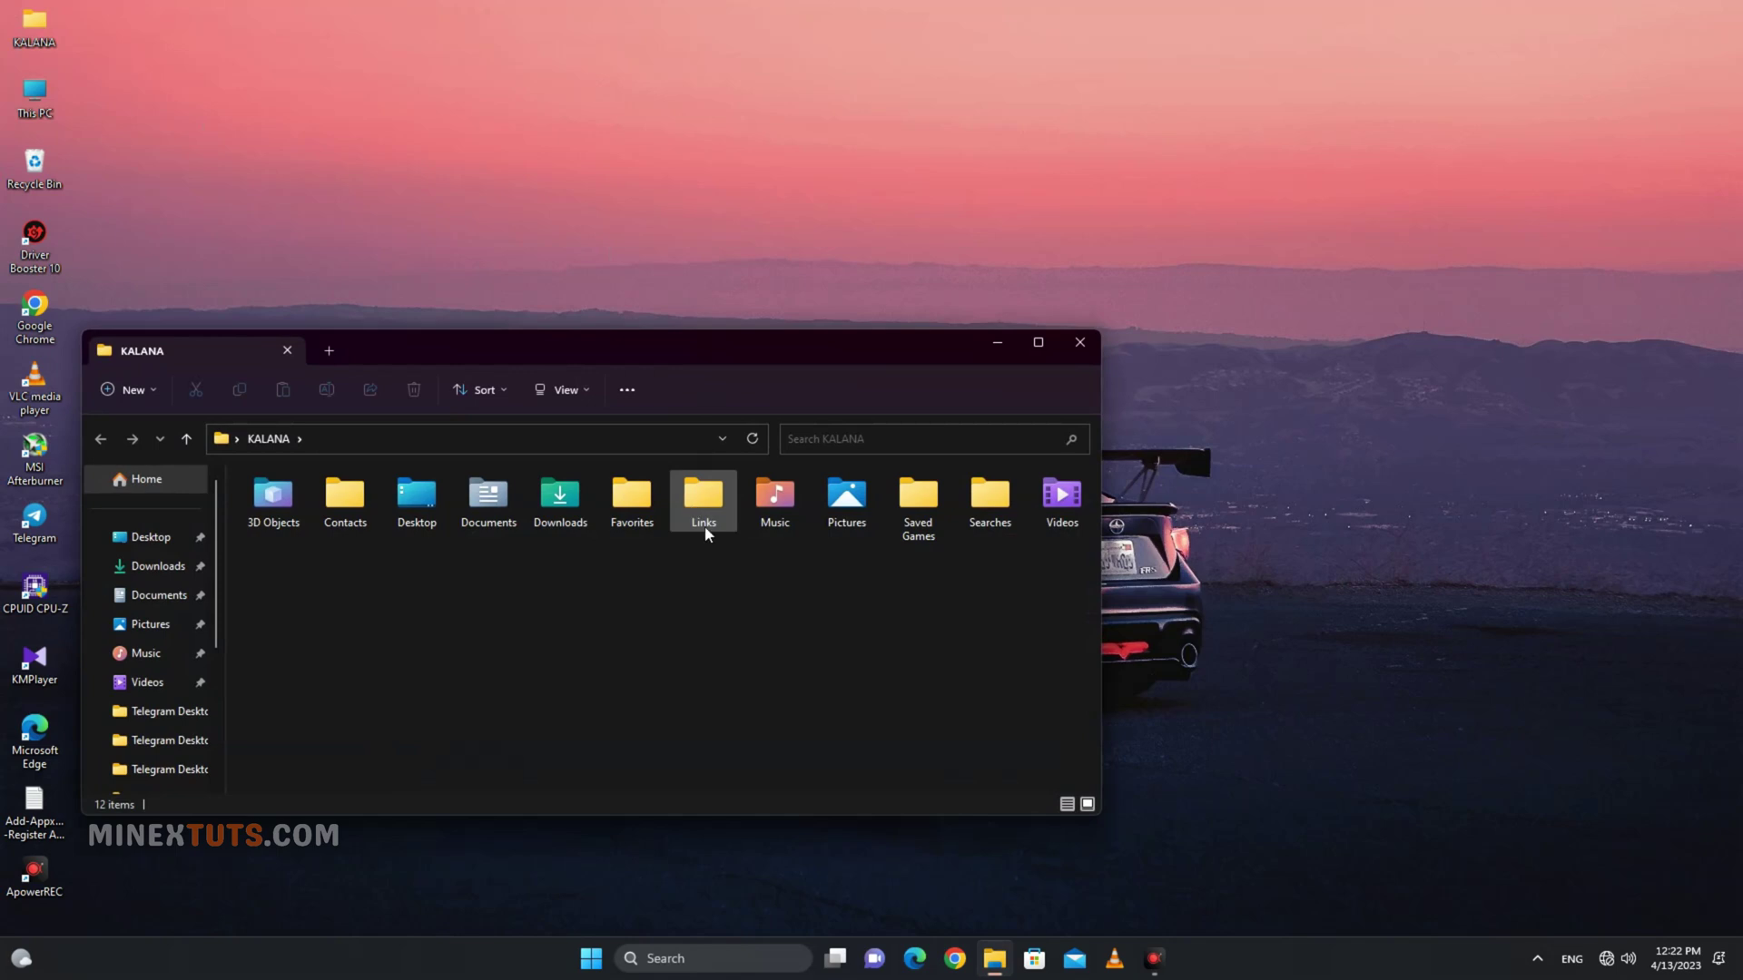
pyautogui.doubleClick(418, 500)
pyautogui.click(362, 558)
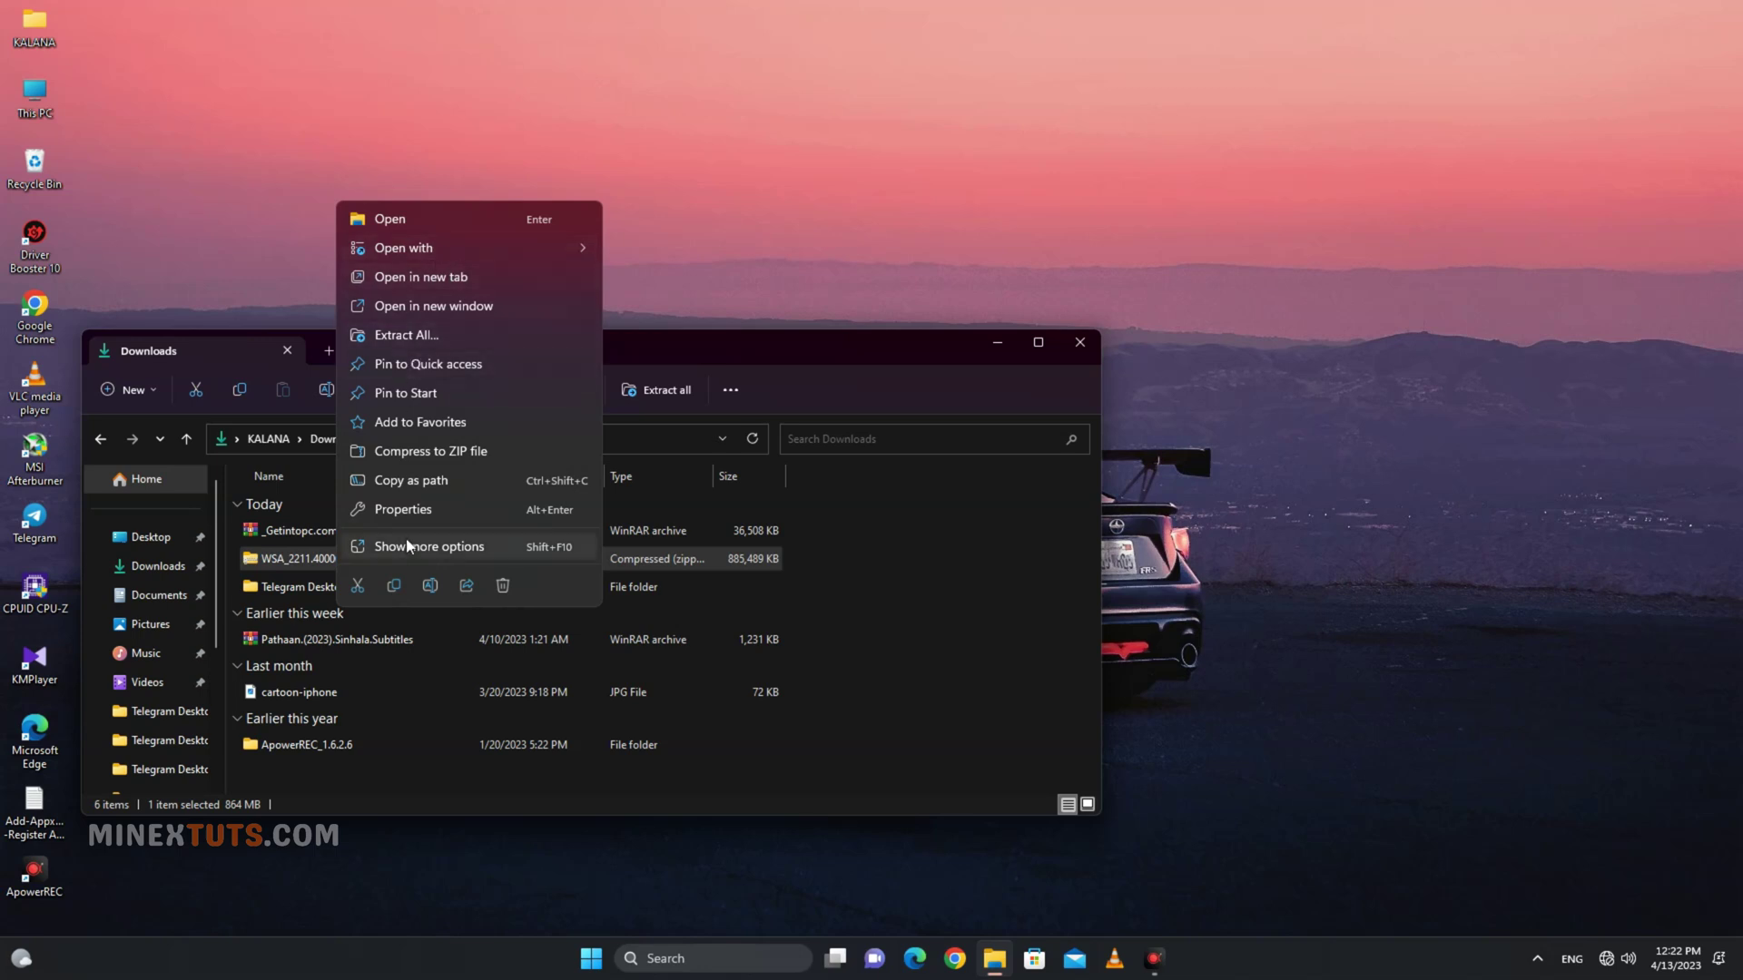
pyautogui.click(409, 545)
pyautogui.click(527, 211)
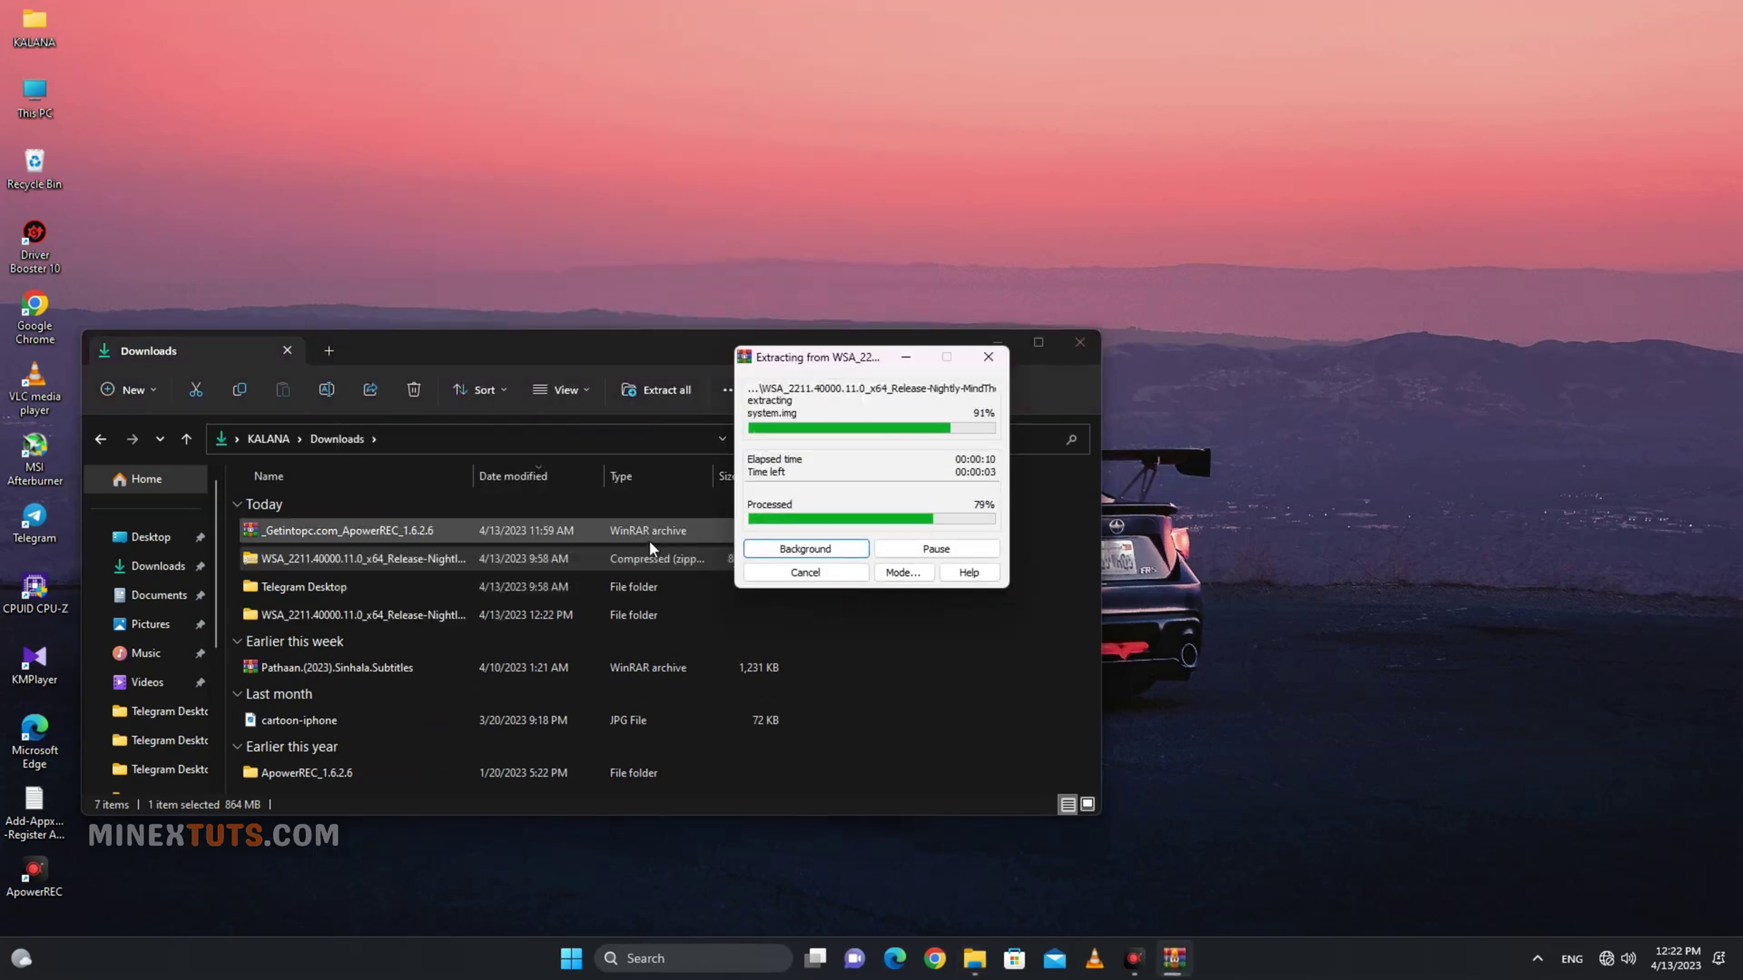
# - Open the inner WSA folder of the extracted archive and select all its files
pyautogui.doubleClick(353, 562)
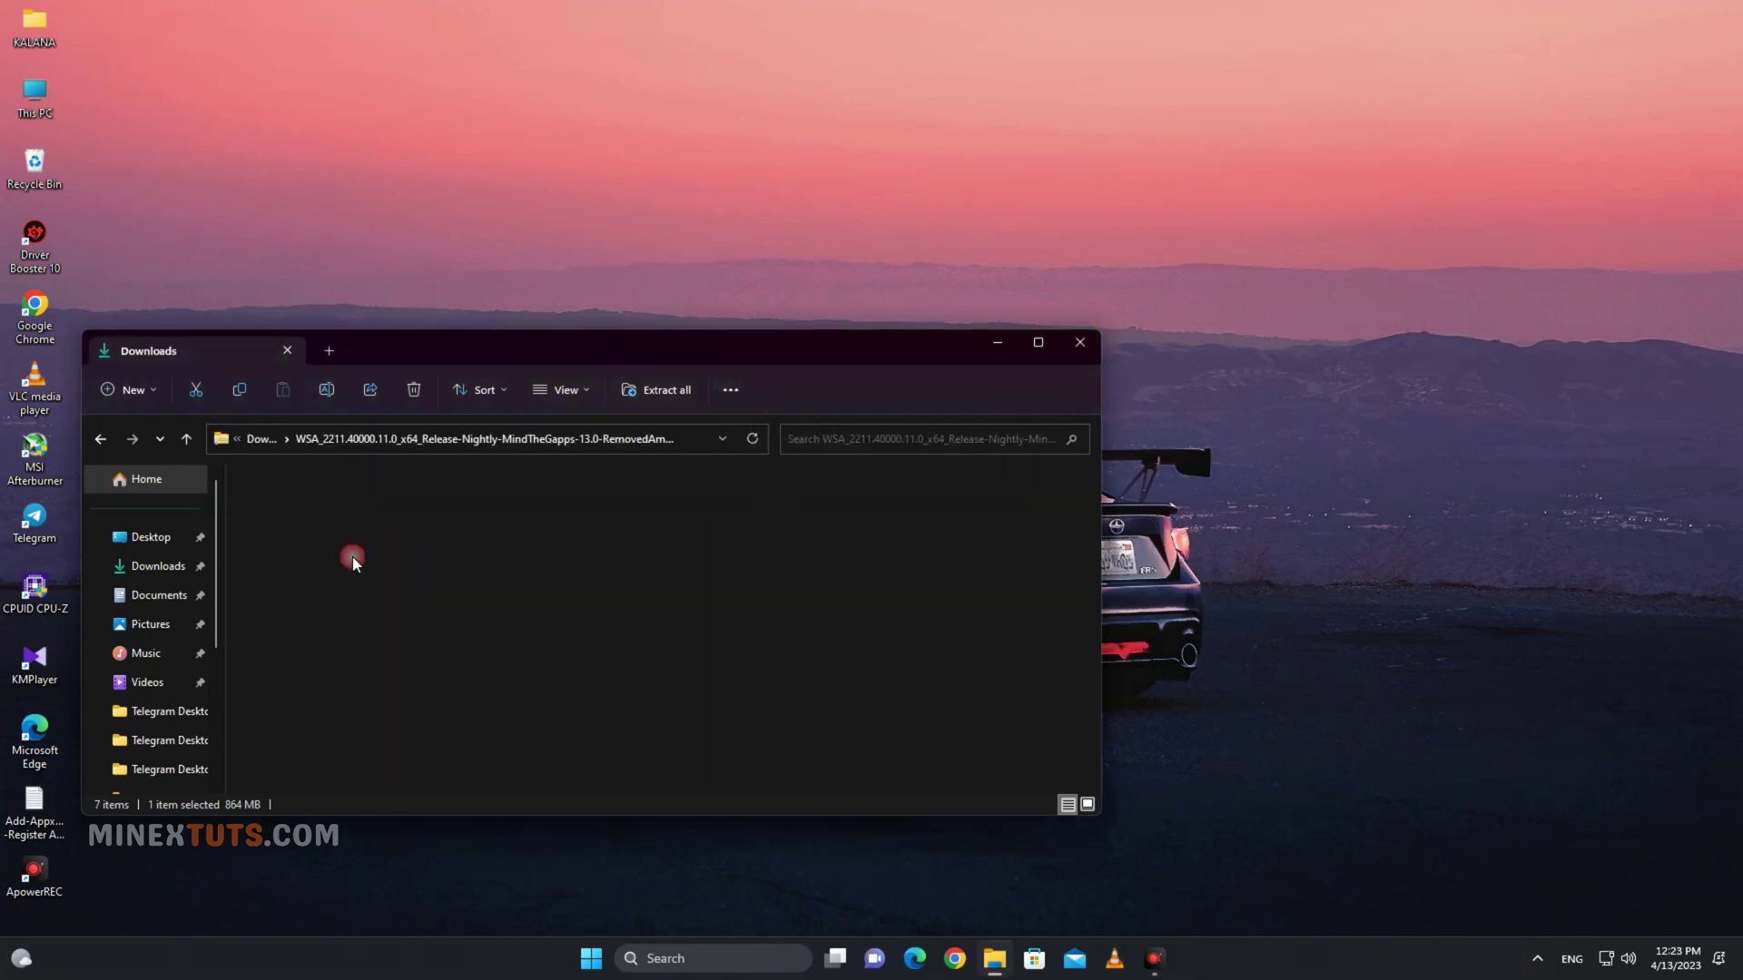
pyautogui.moveTo(422, 348); pyautogui.dragTo(376, 88)
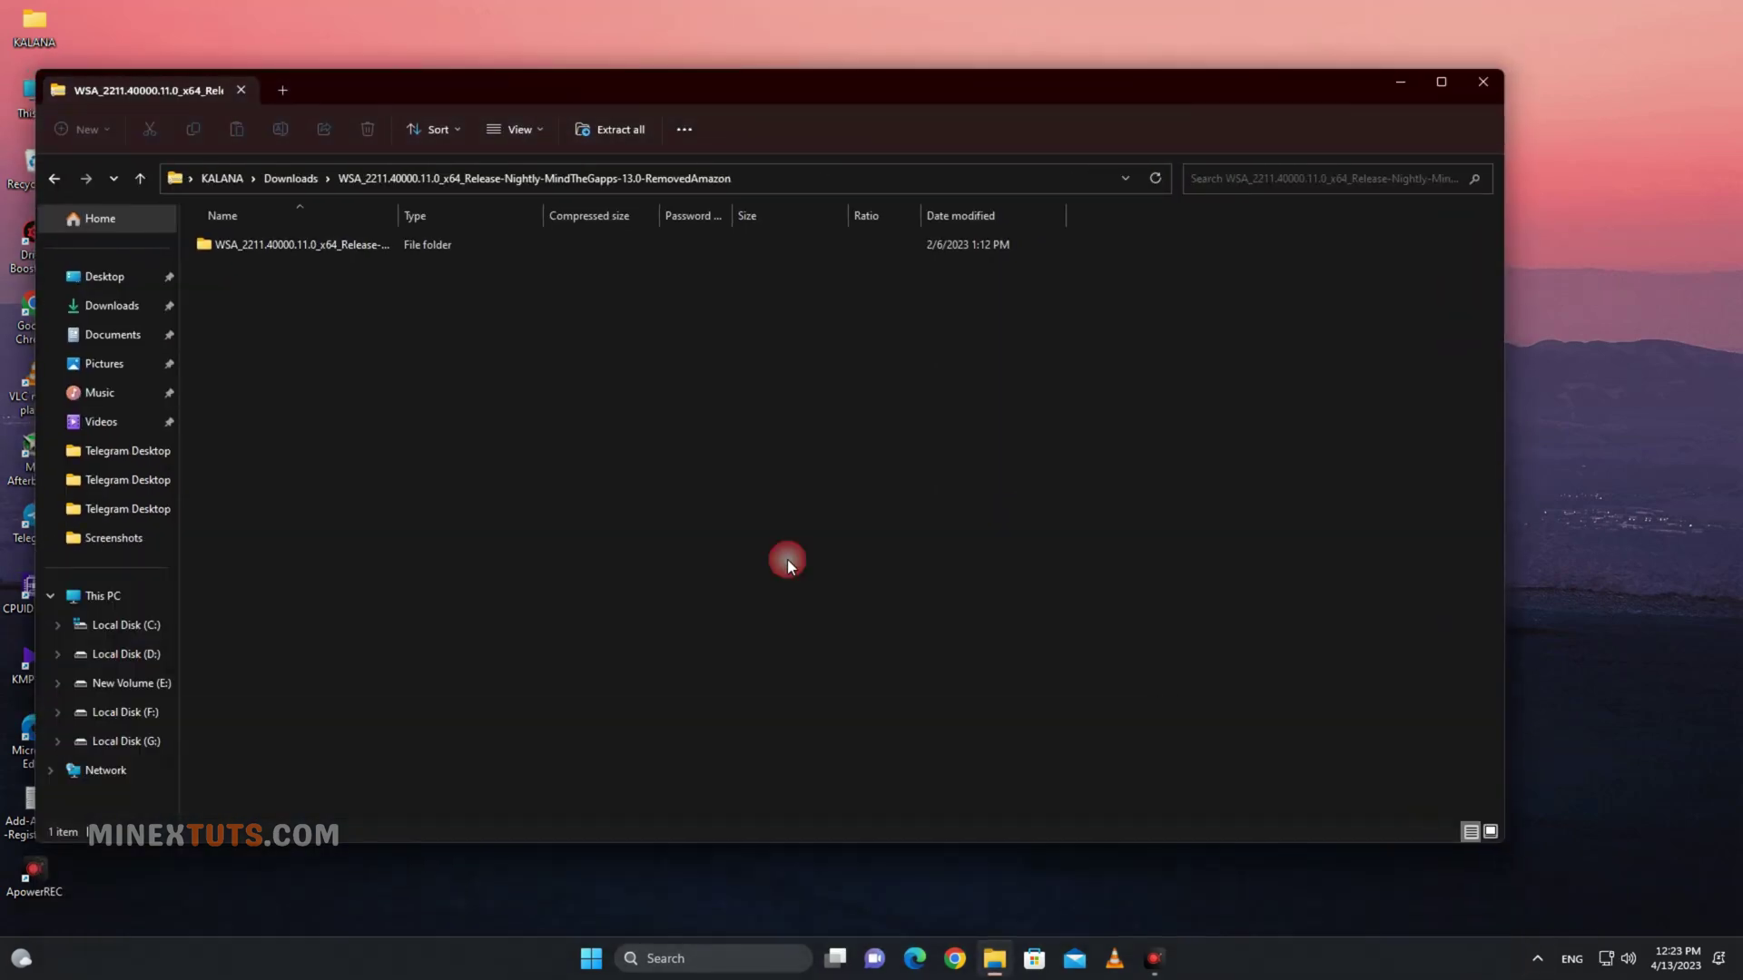
pyautogui.doubleClick(334, 244)
pyautogui.hotkey('ctrl', 'a')
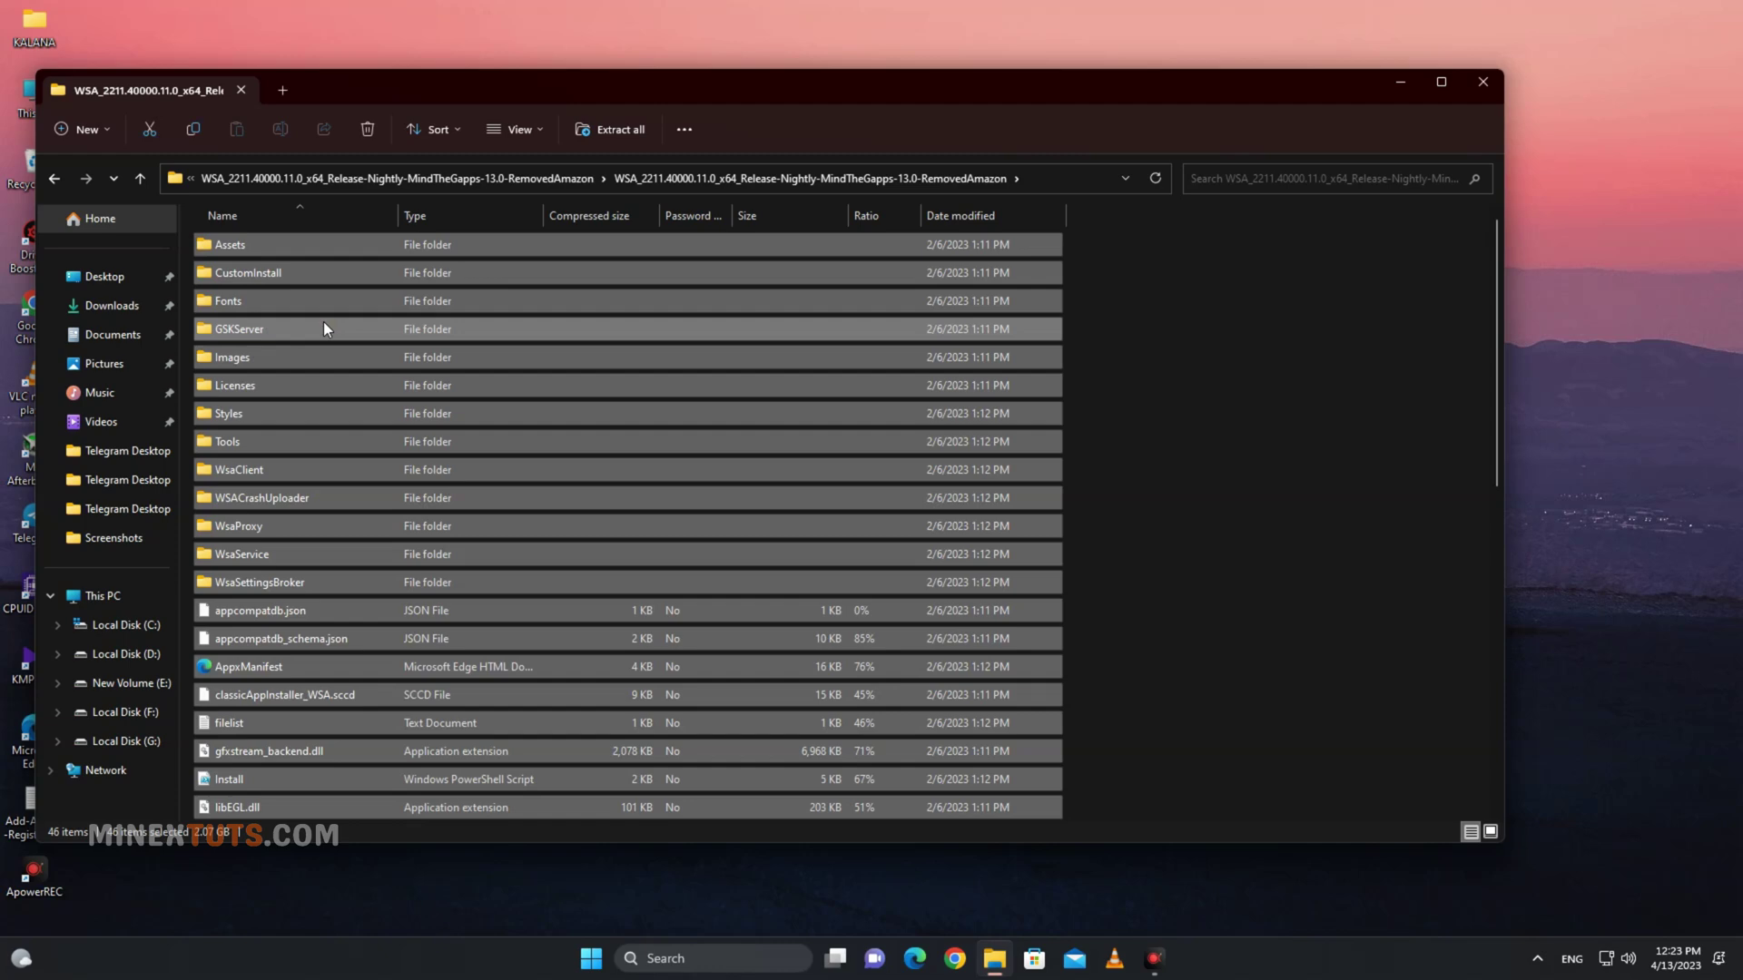
# - Create an Android folder on drive C: and paste the WSA files into it
pyautogui.doubleClick(18, 103)
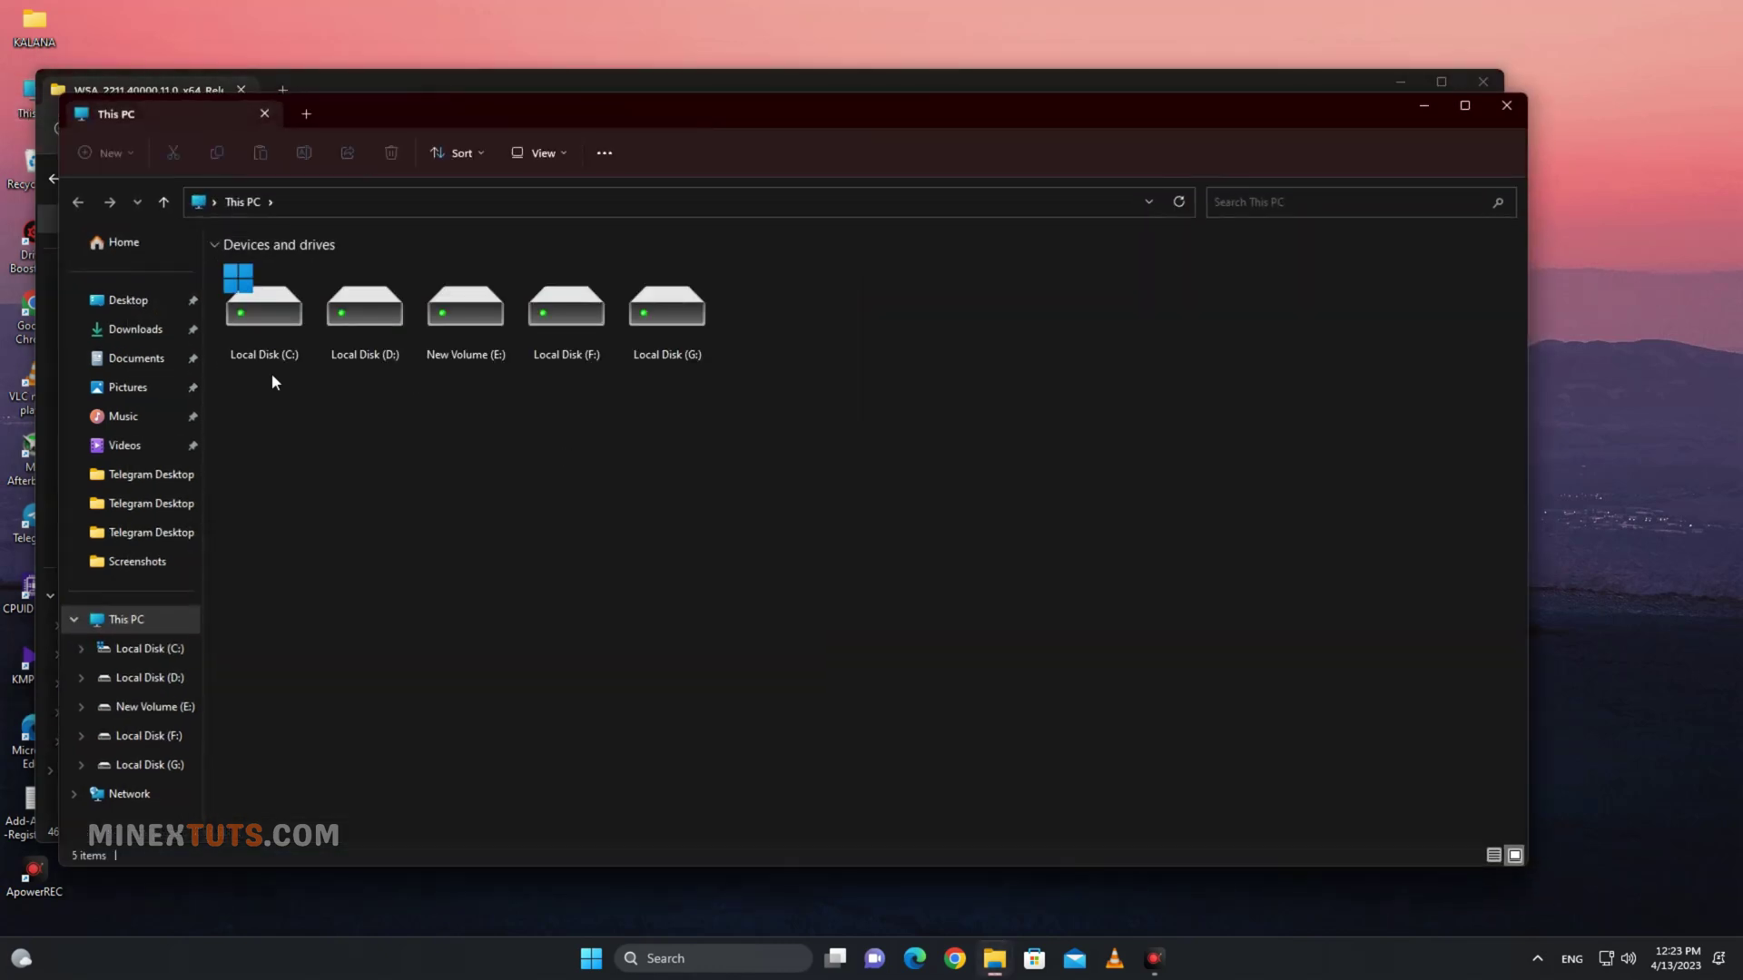
pyautogui.doubleClick(261, 328)
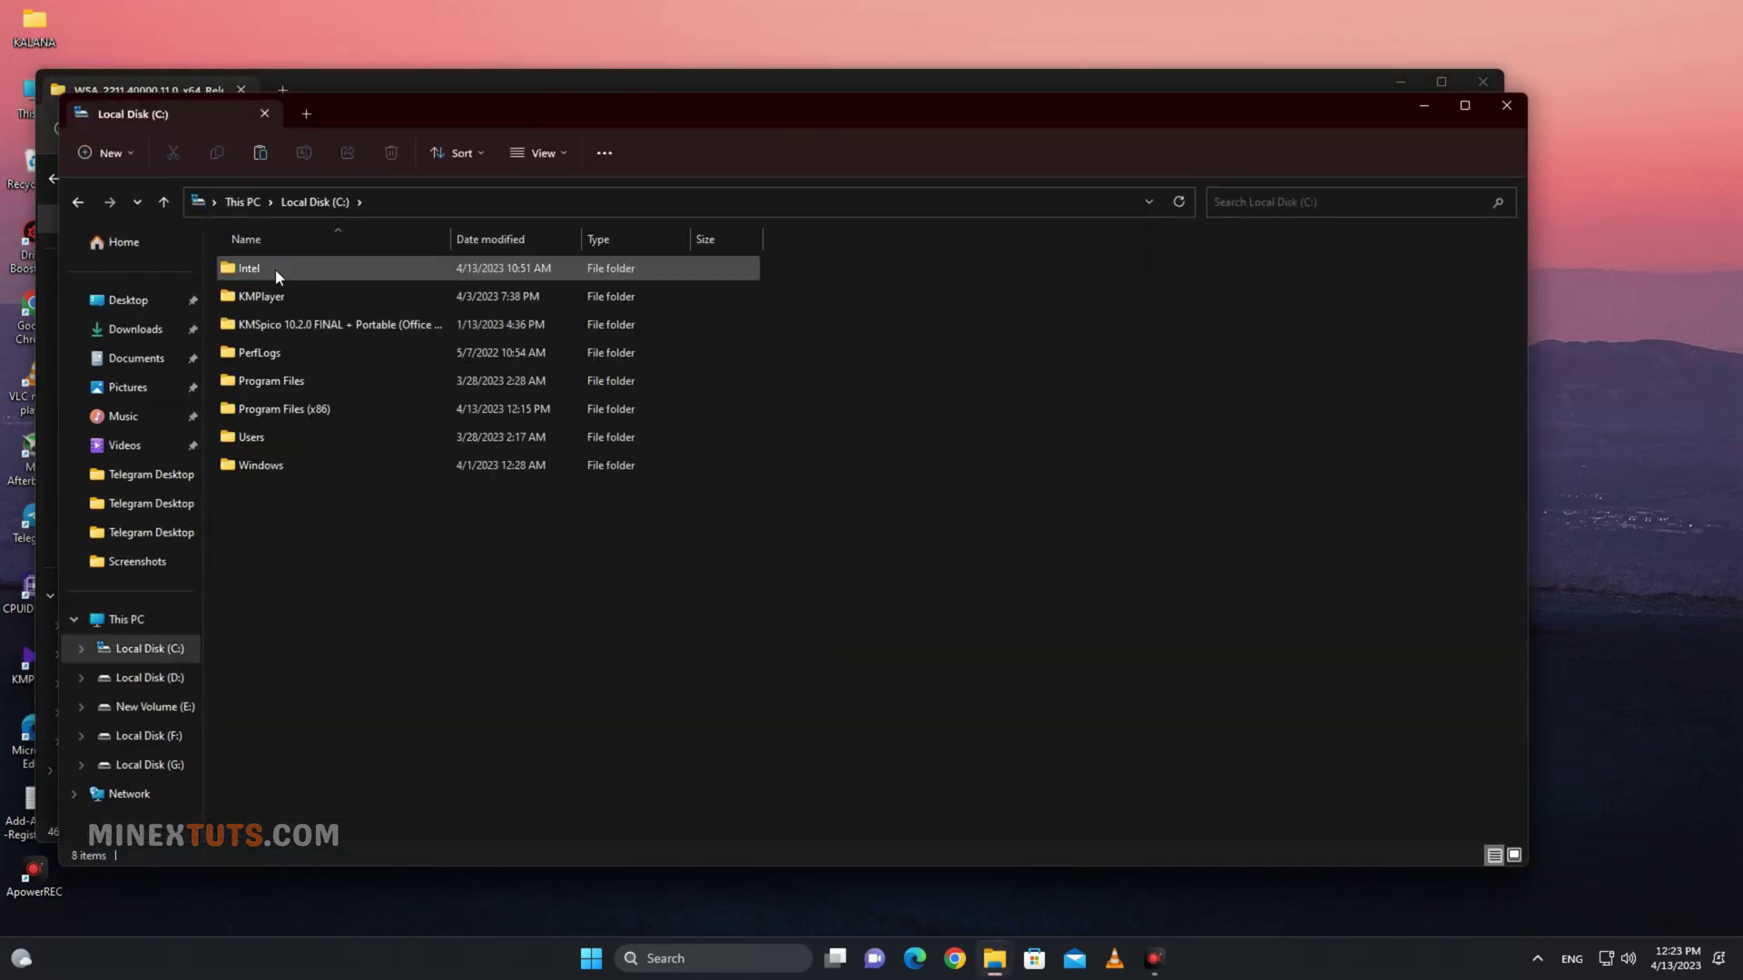
pyautogui.click(112, 151)
pyautogui.click(110, 205)
pyautogui.write('Android')
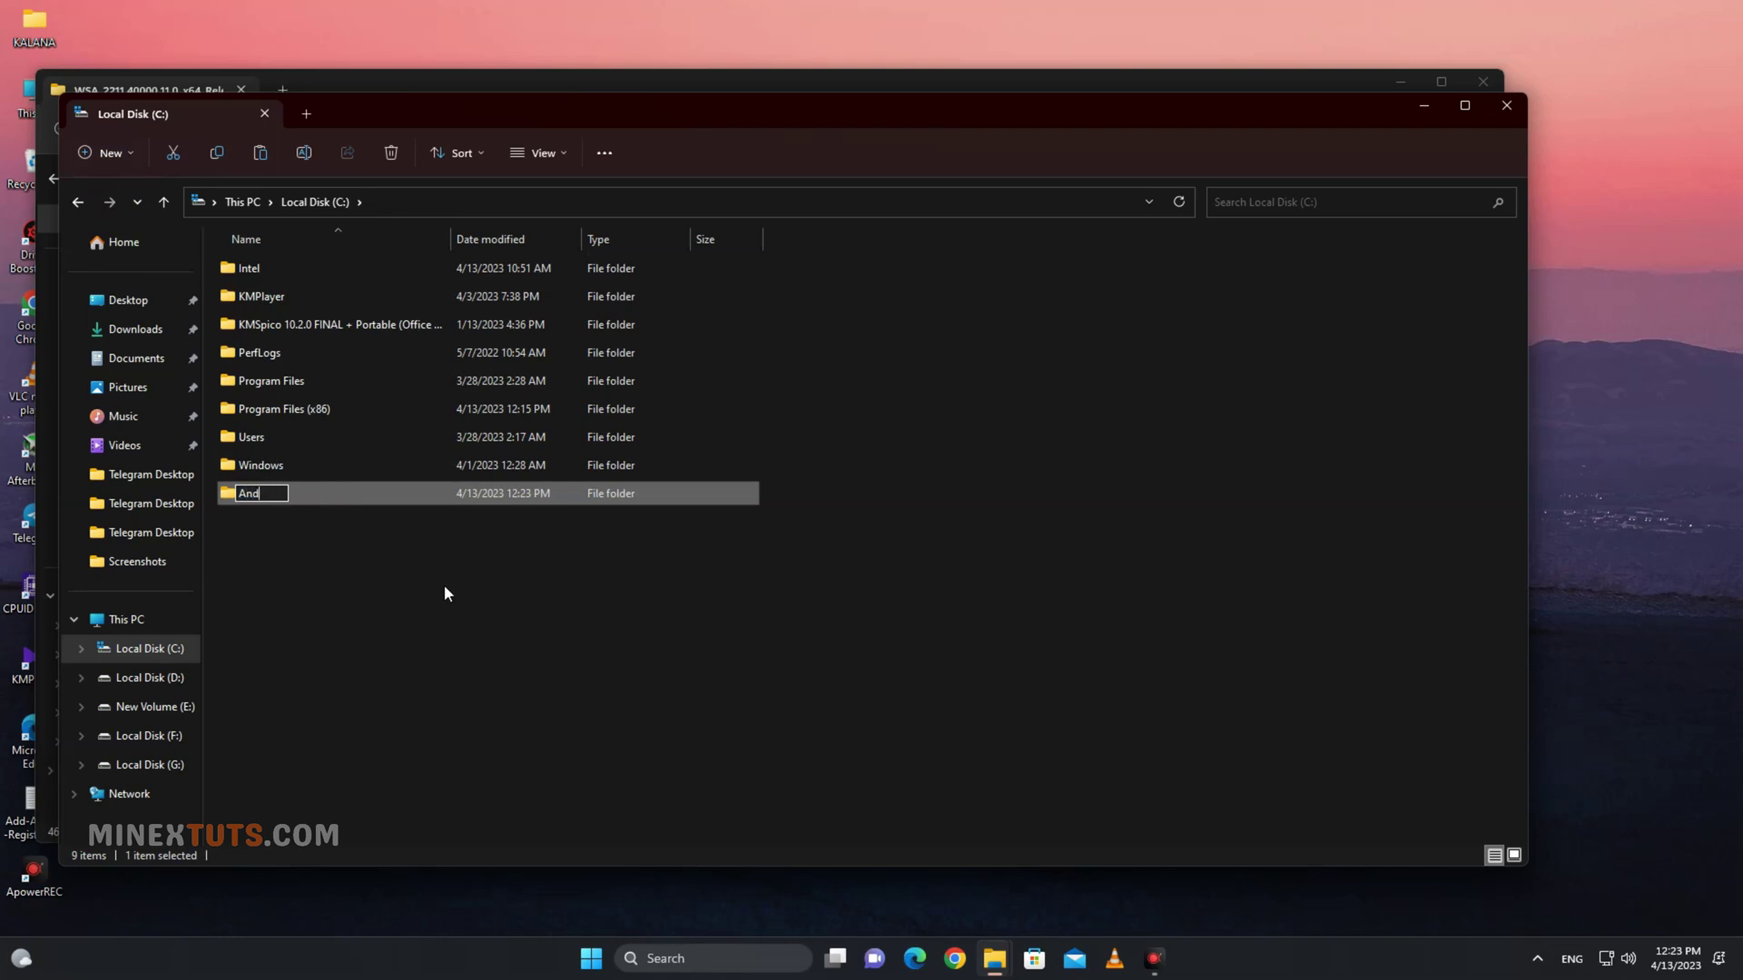
pyautogui.press('Return')
pyautogui.press('Return')
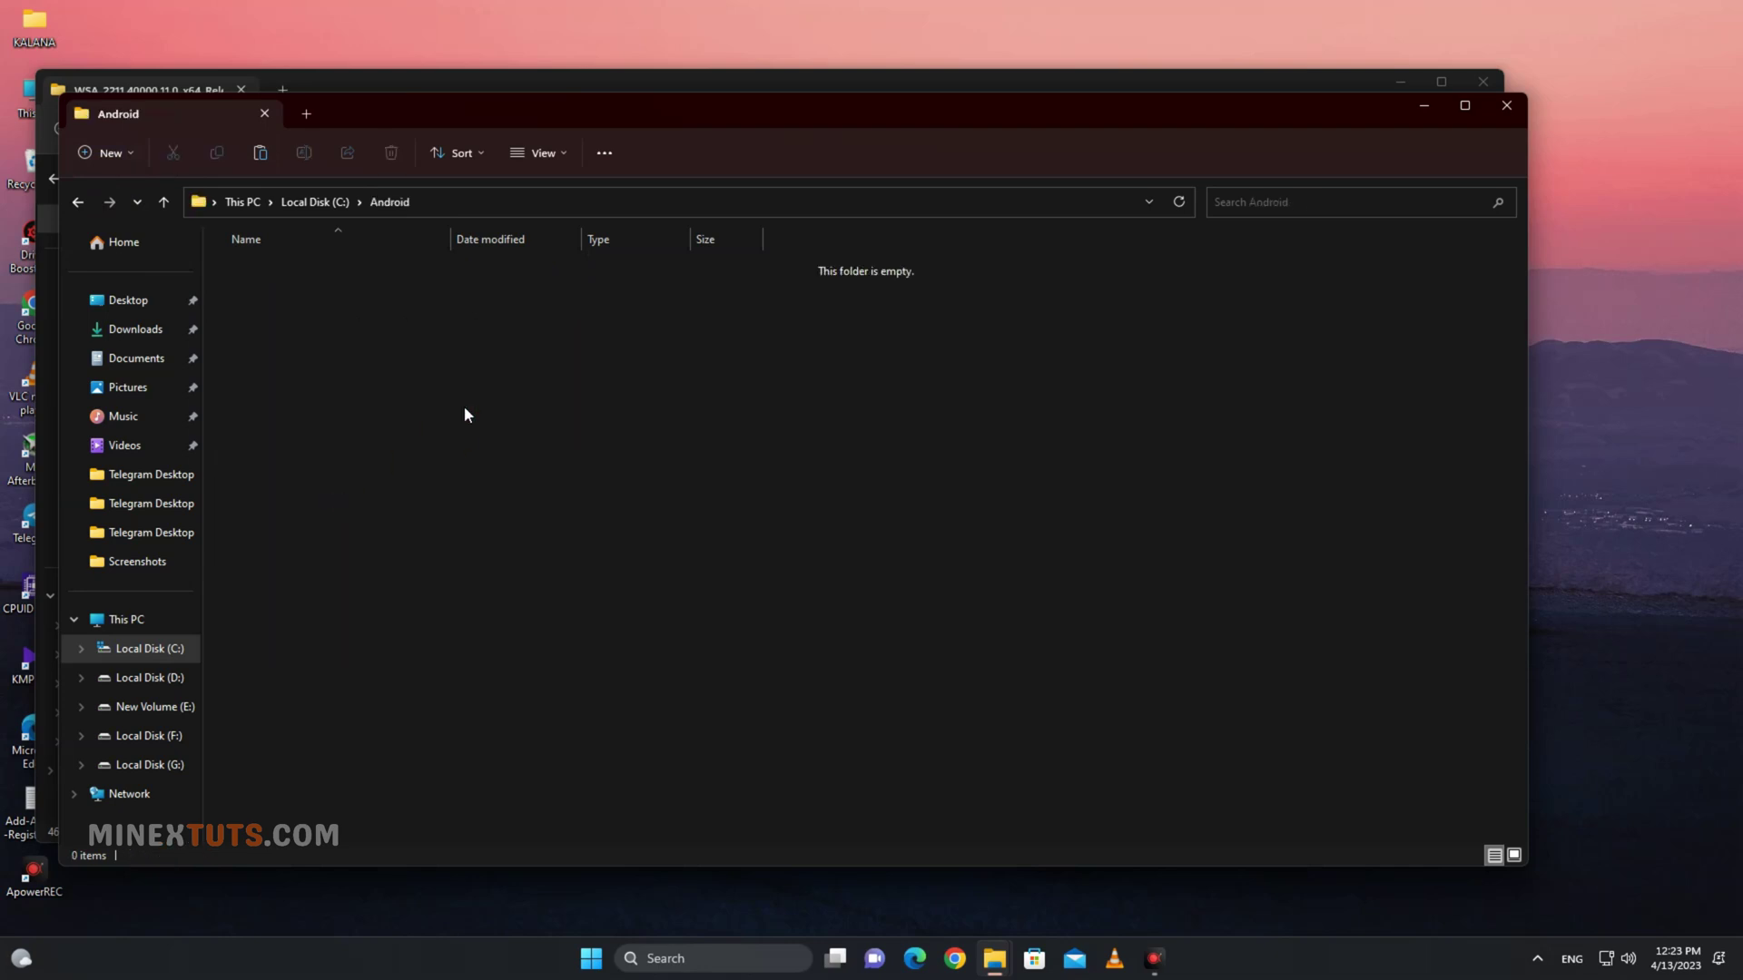
pyautogui.hotkey('ctrl', 'v')
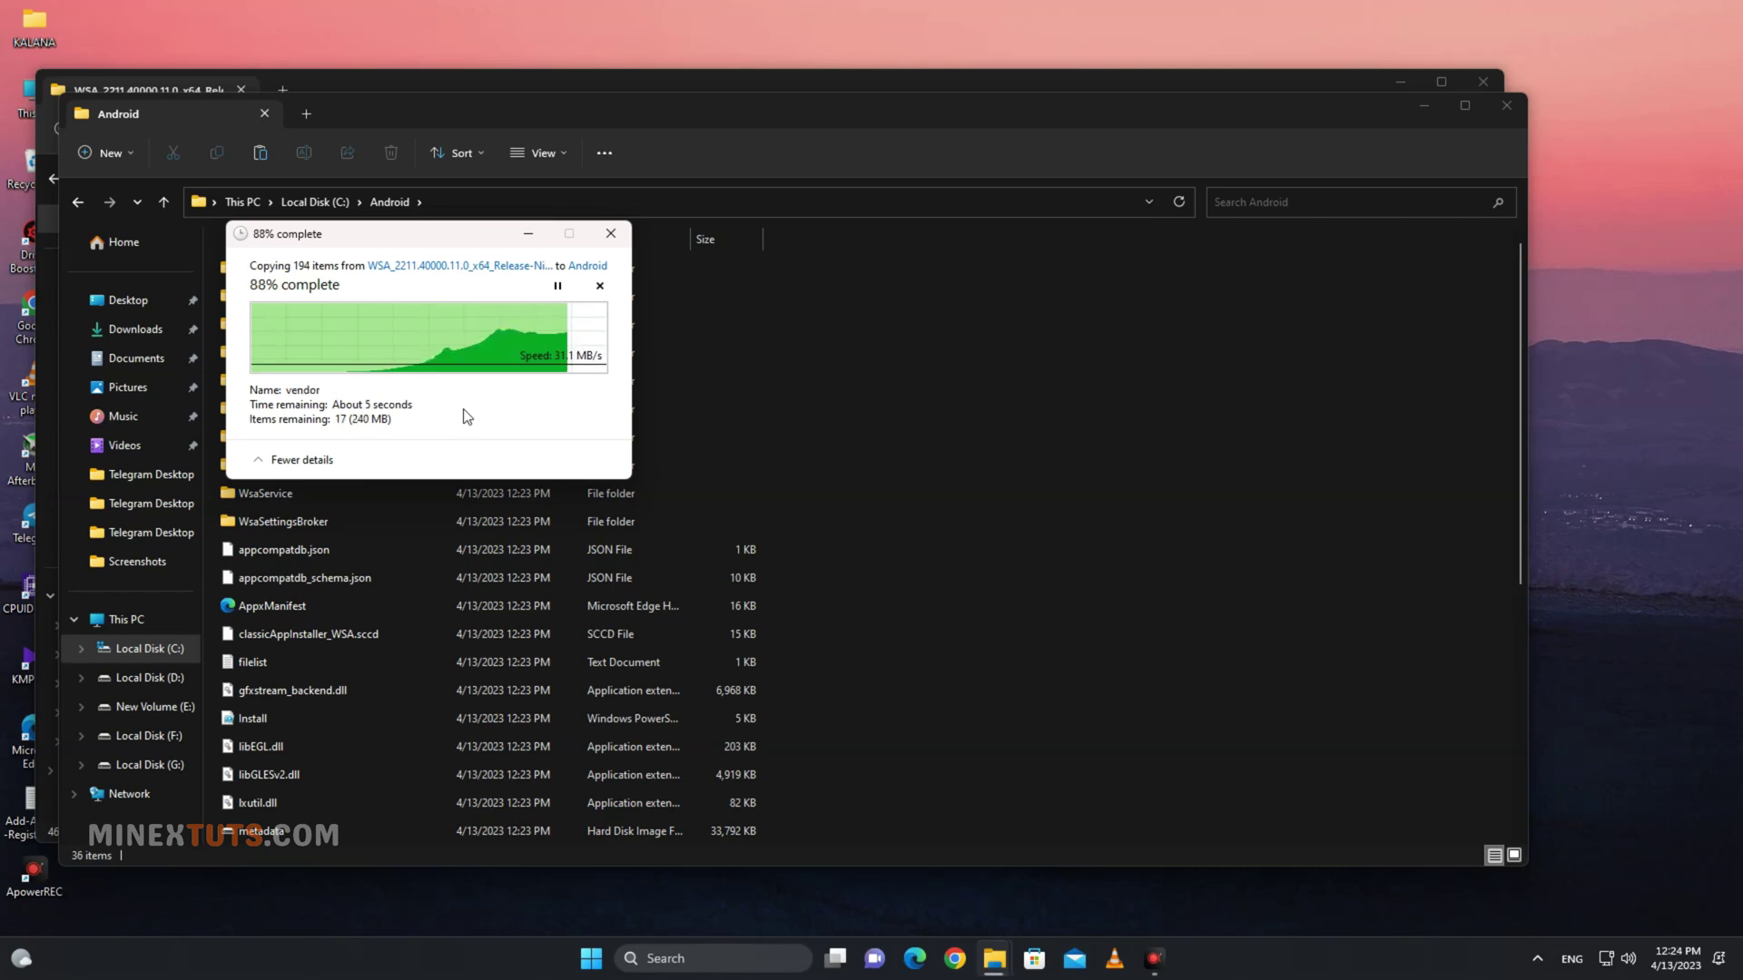
# - Close the extracted archive window and move the Android window toward the centre
pyautogui.click(805, 95)
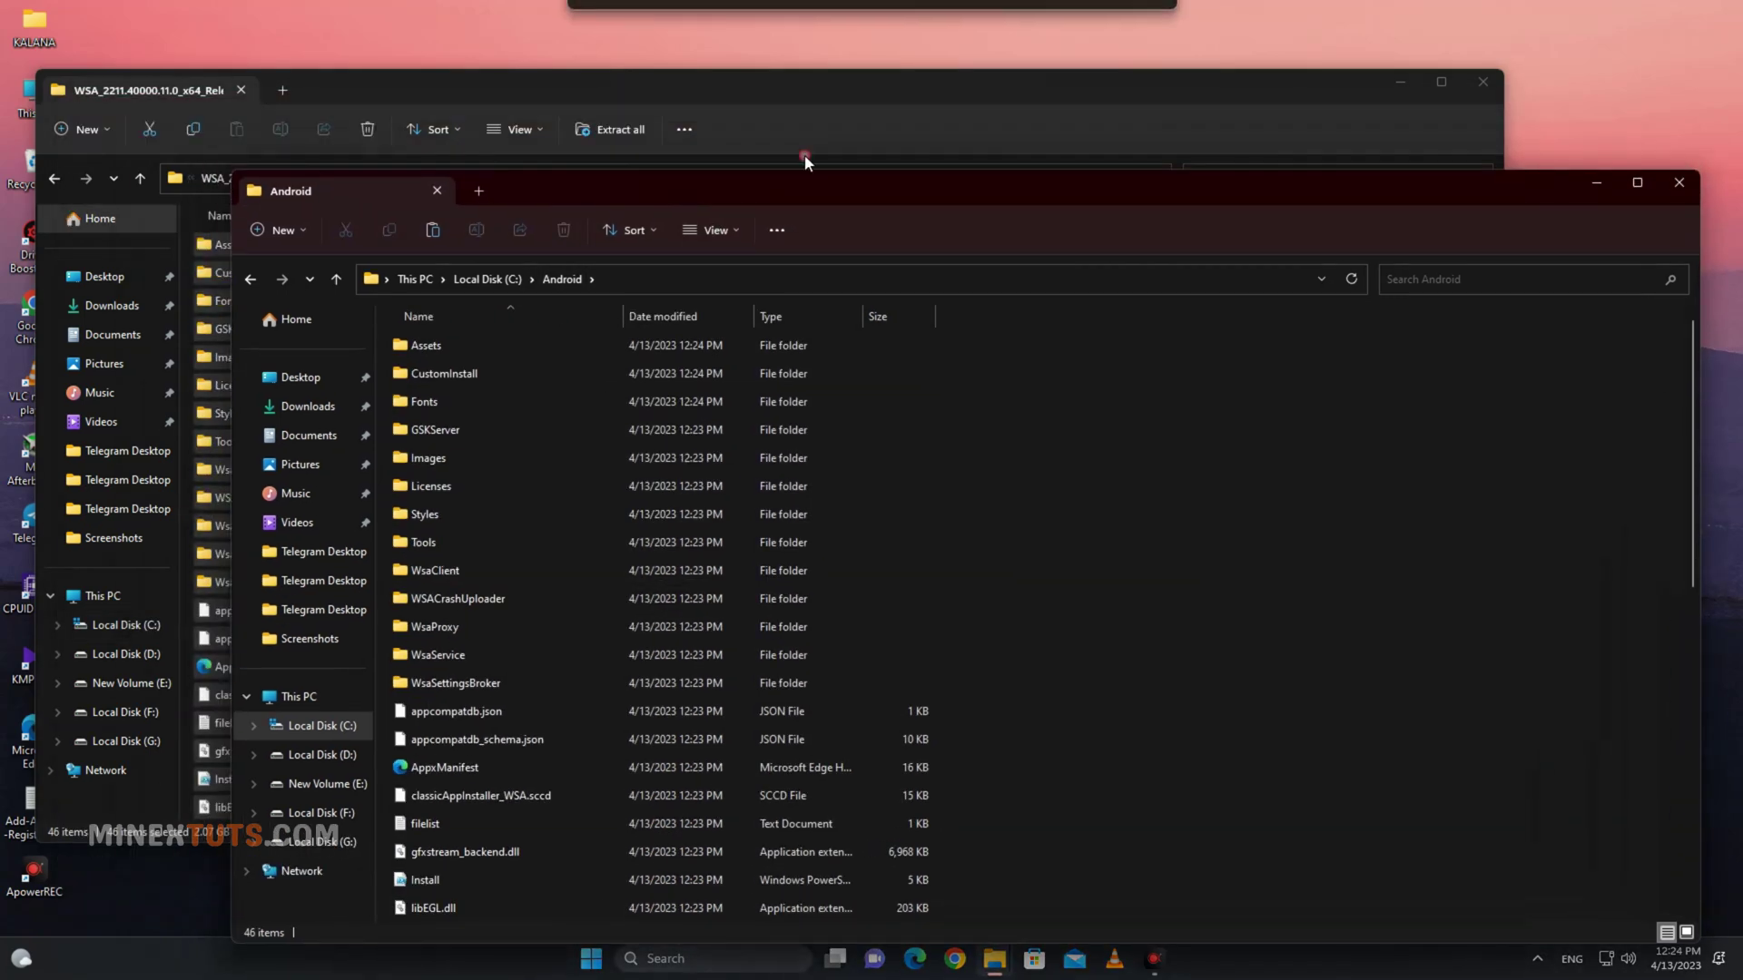
pyautogui.click(1482, 82)
pyautogui.moveTo(530, 185); pyautogui.dragTo(723, 159)
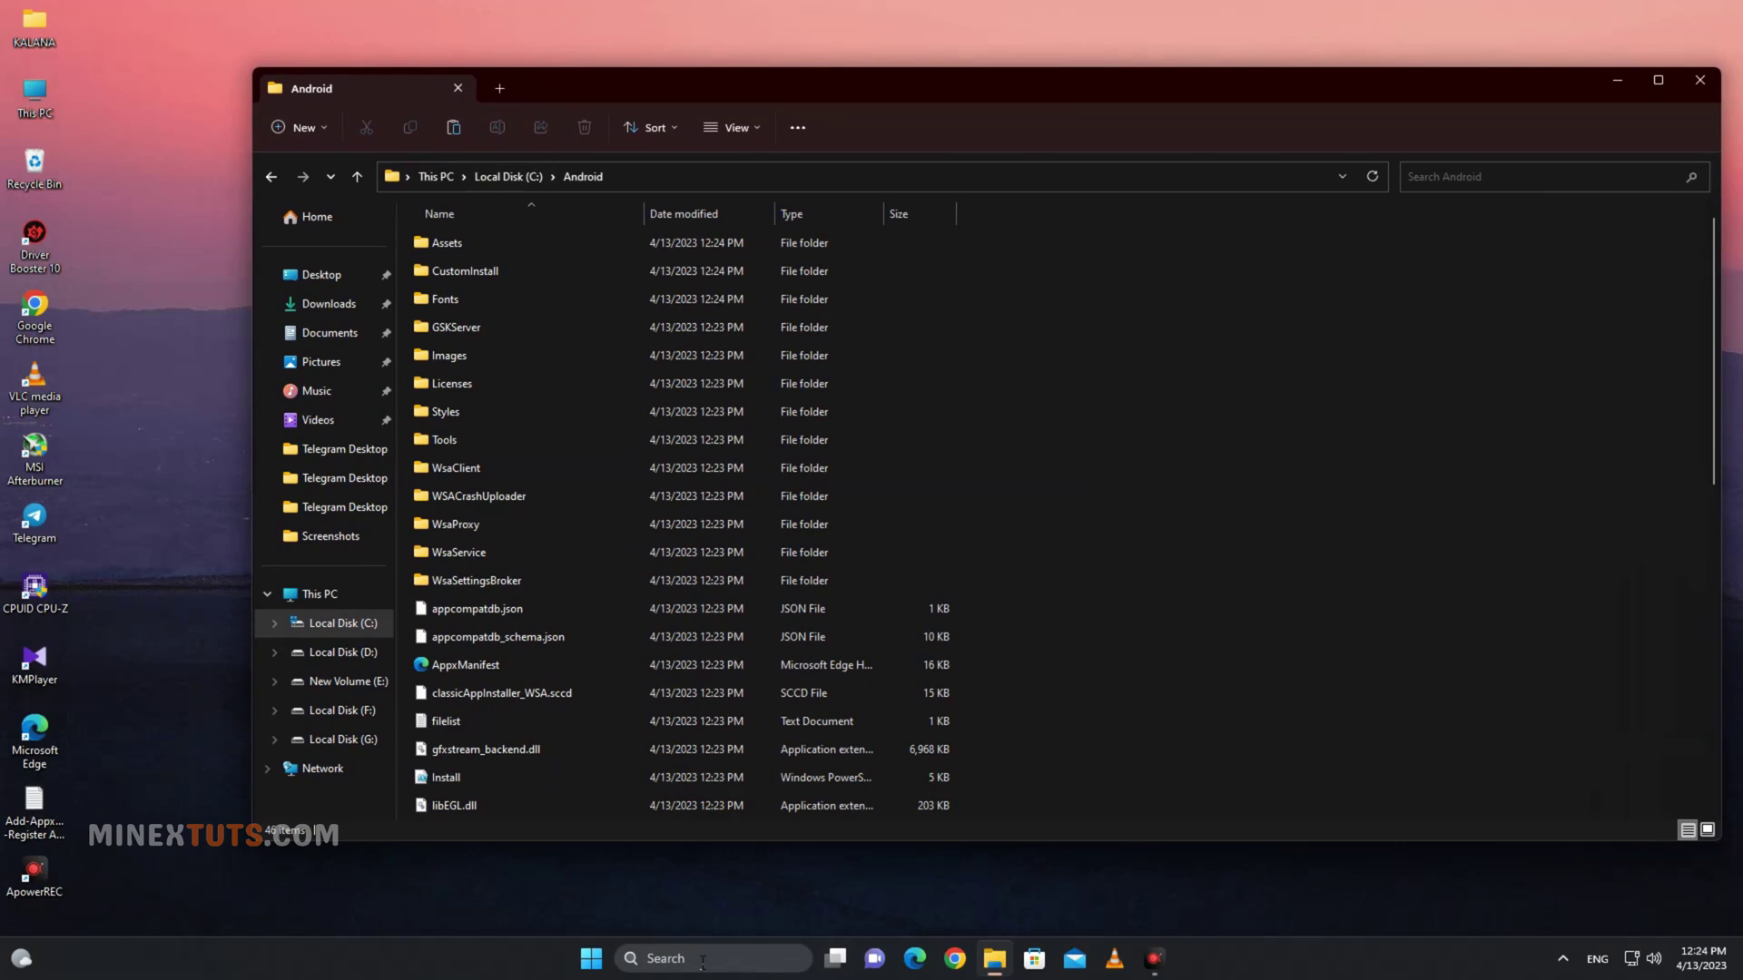
# - Launch PowerShell as administrator and copy the C:\Android folder path
pyautogui.click(591, 959)
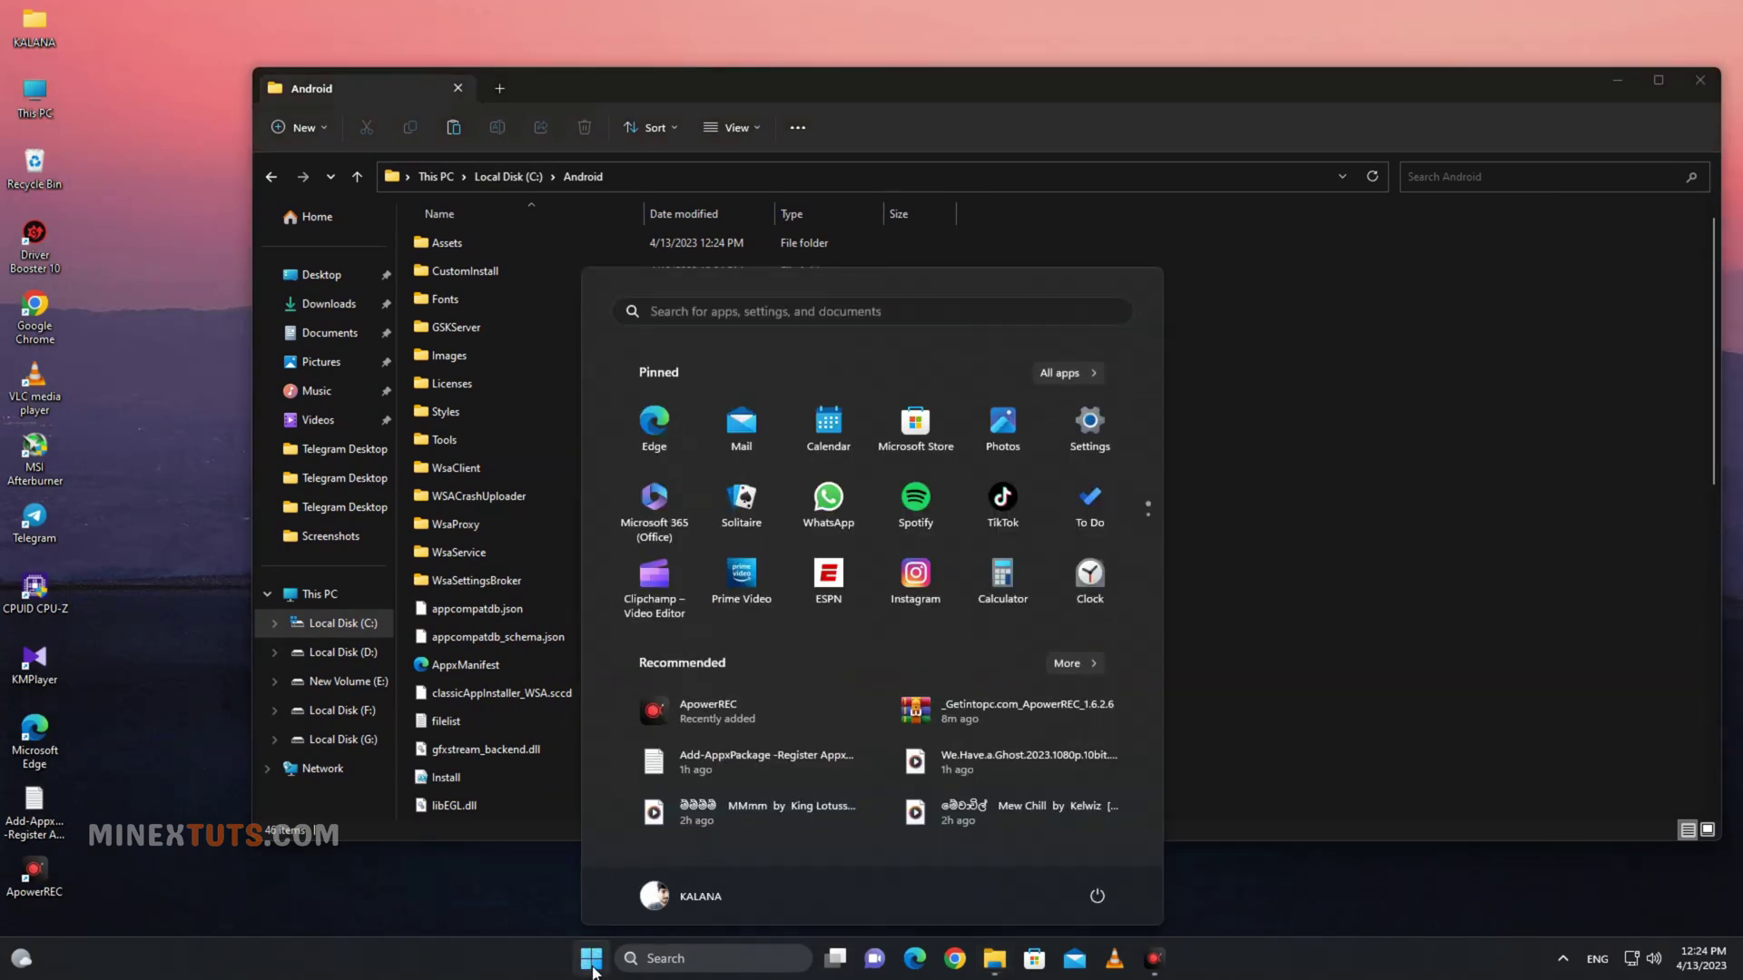
pyautogui.write('powe')
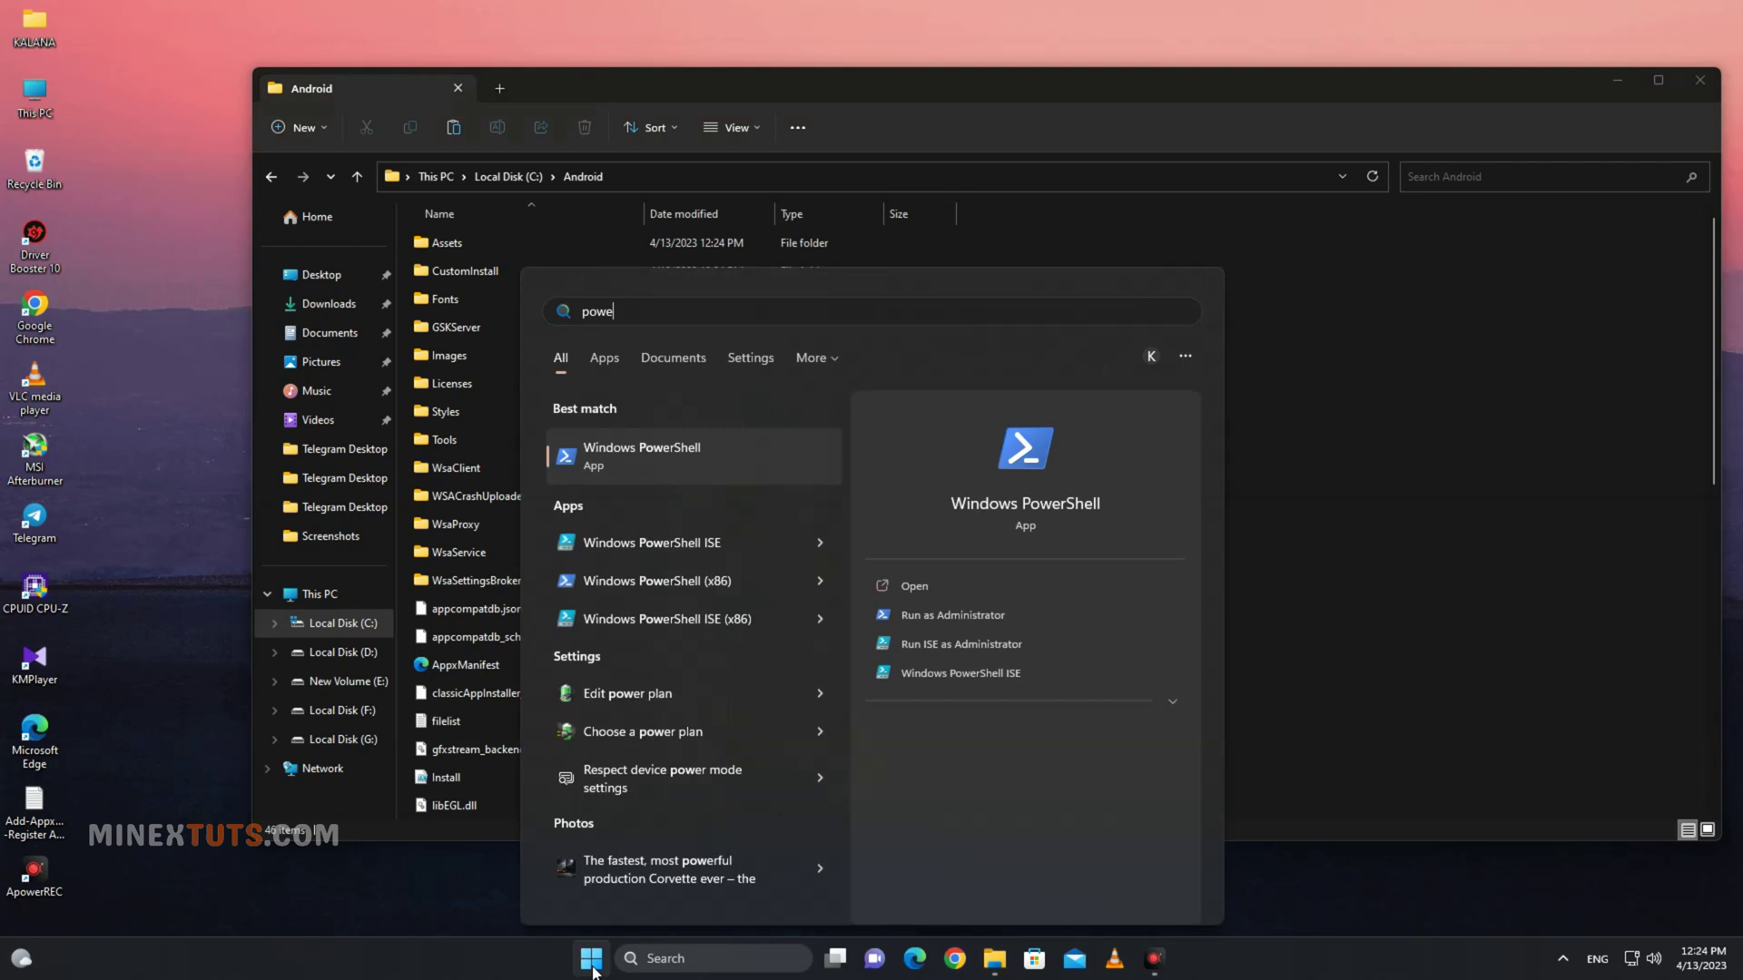
pyautogui.click(952, 614)
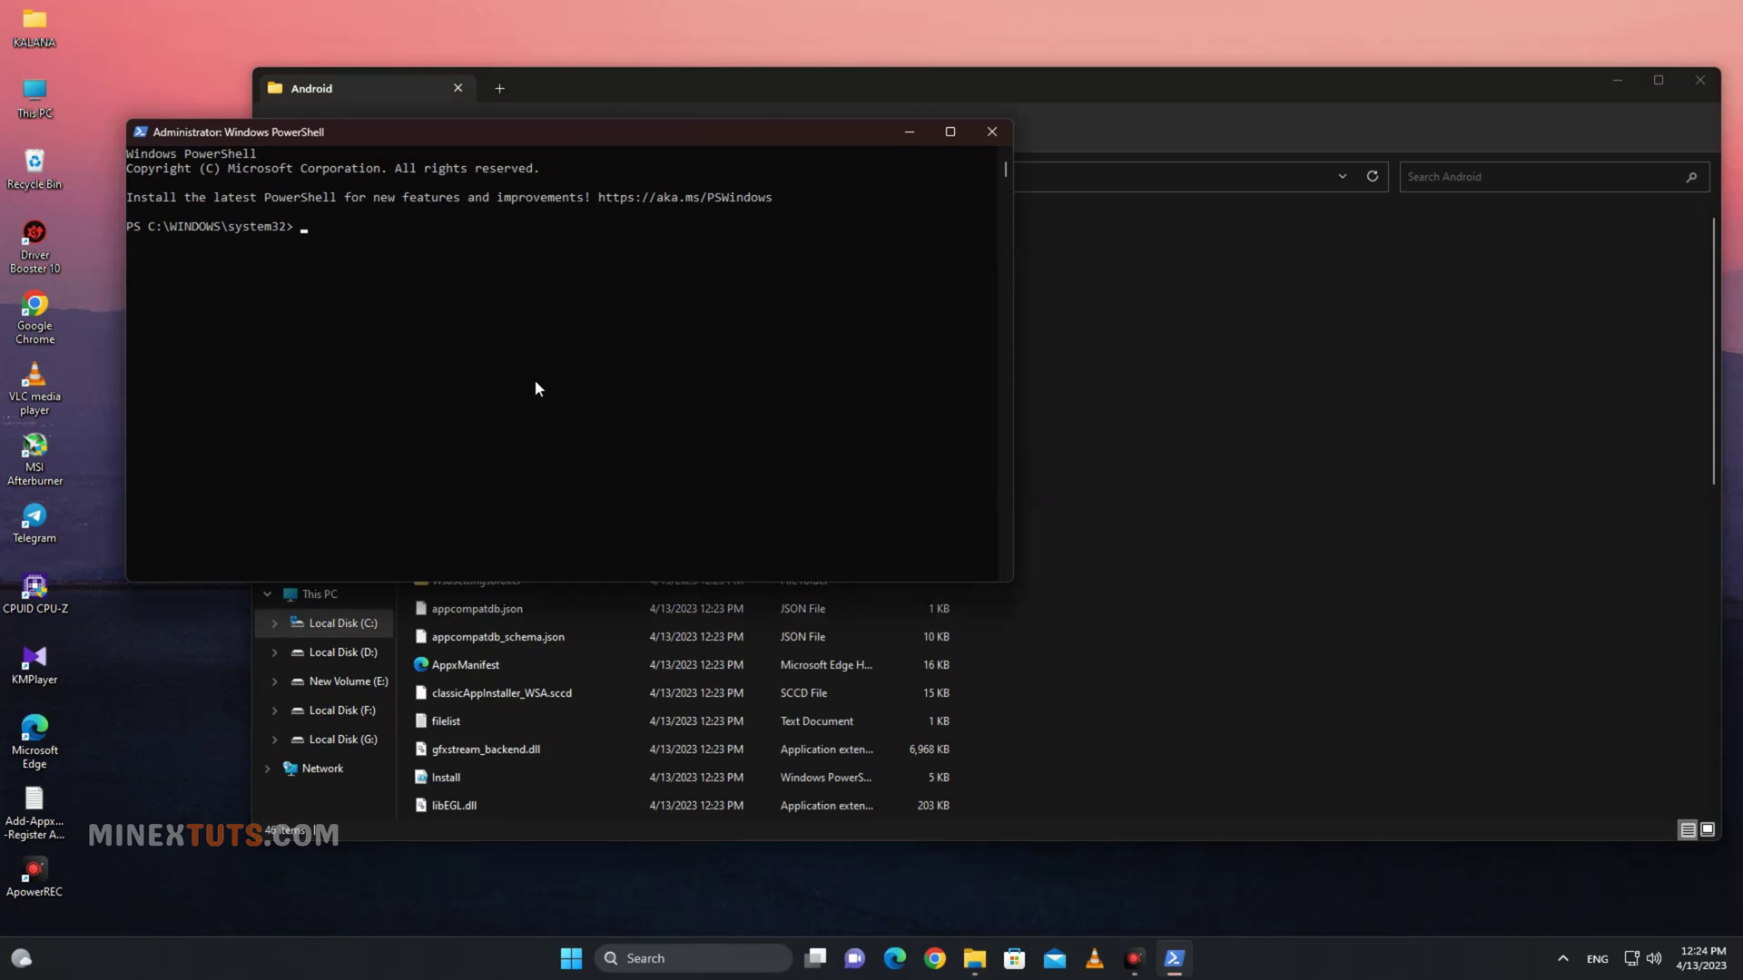
pyautogui.write('cd')
pyautogui.click(1369, 283)
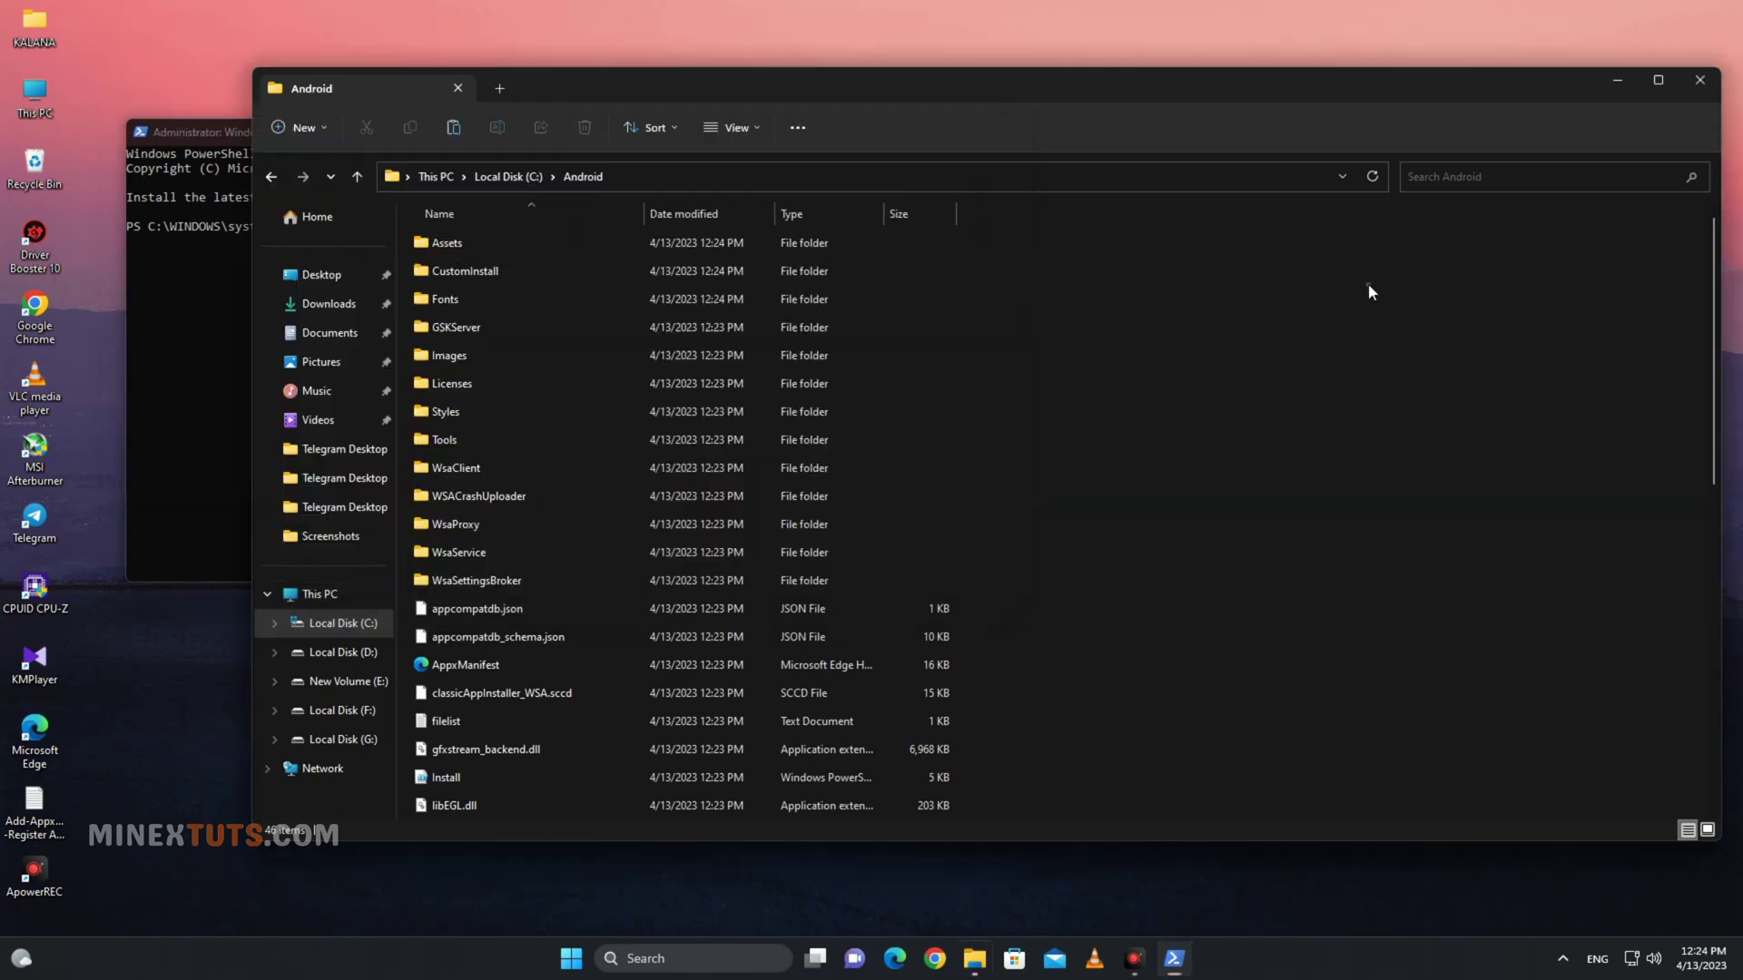
pyautogui.click(890, 177)
pyautogui.hotkey('ctrl', 'c')
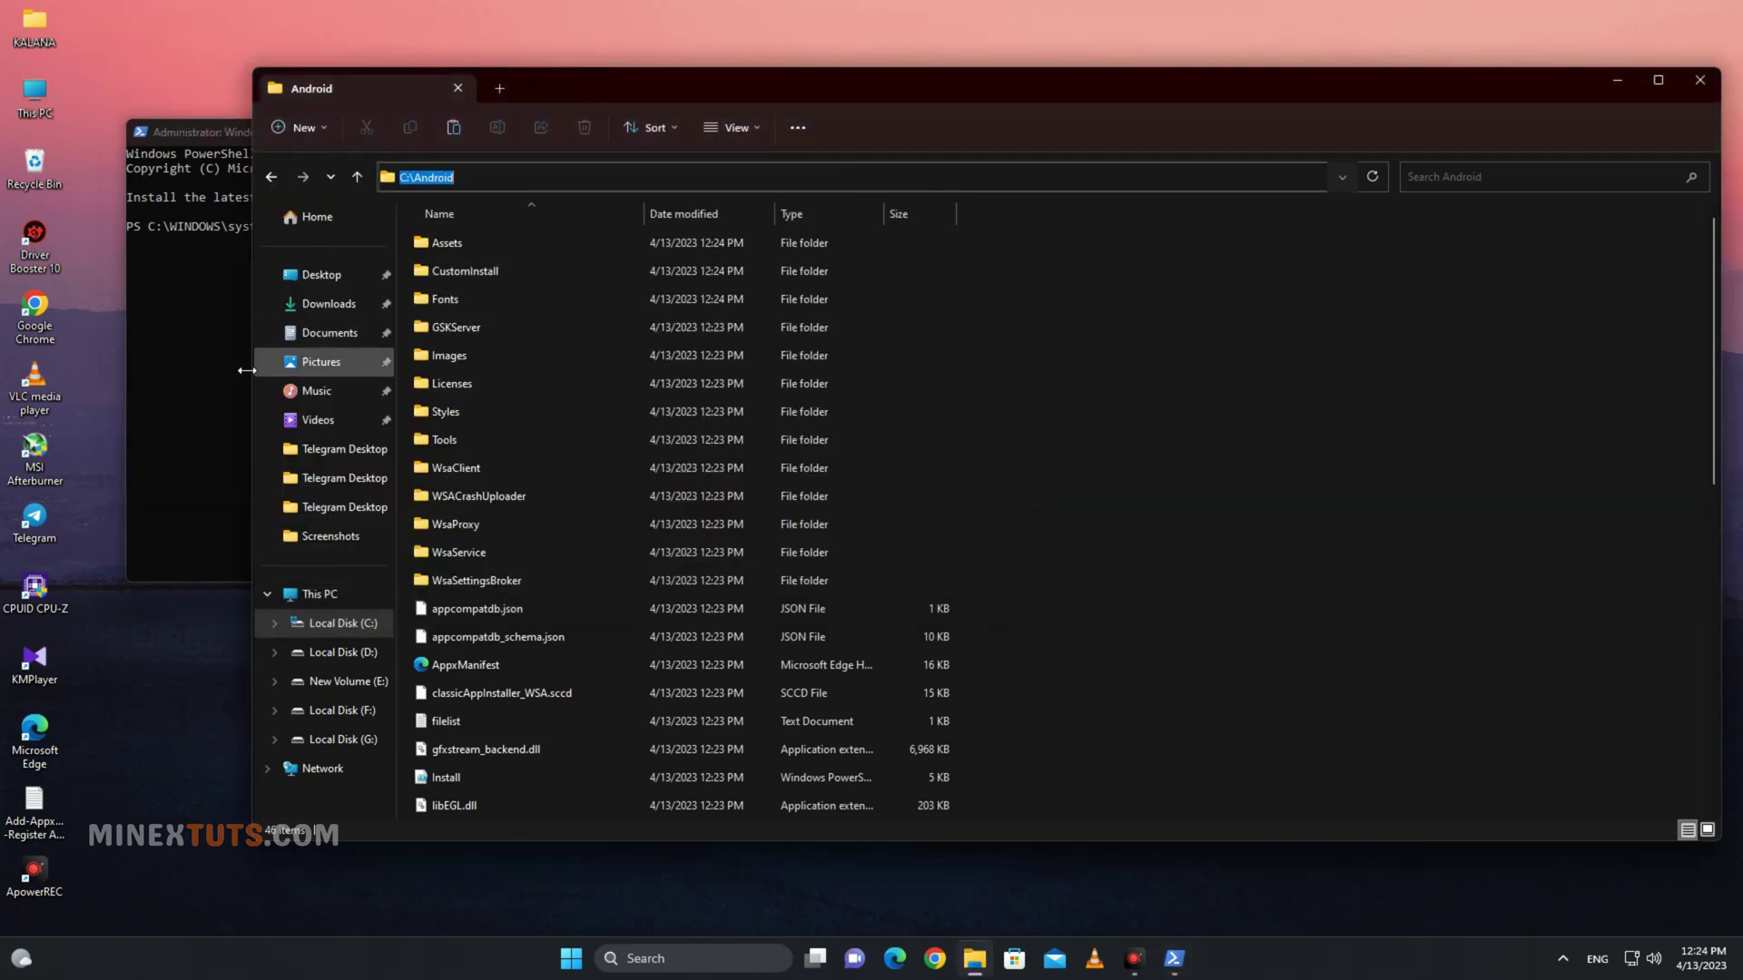
# - Change to C:\Android and run Add-AppxPackage -Register AppxManifest.xml
pyautogui.click(167, 370)
pyautogui.hotkey('ctrl', 'v')
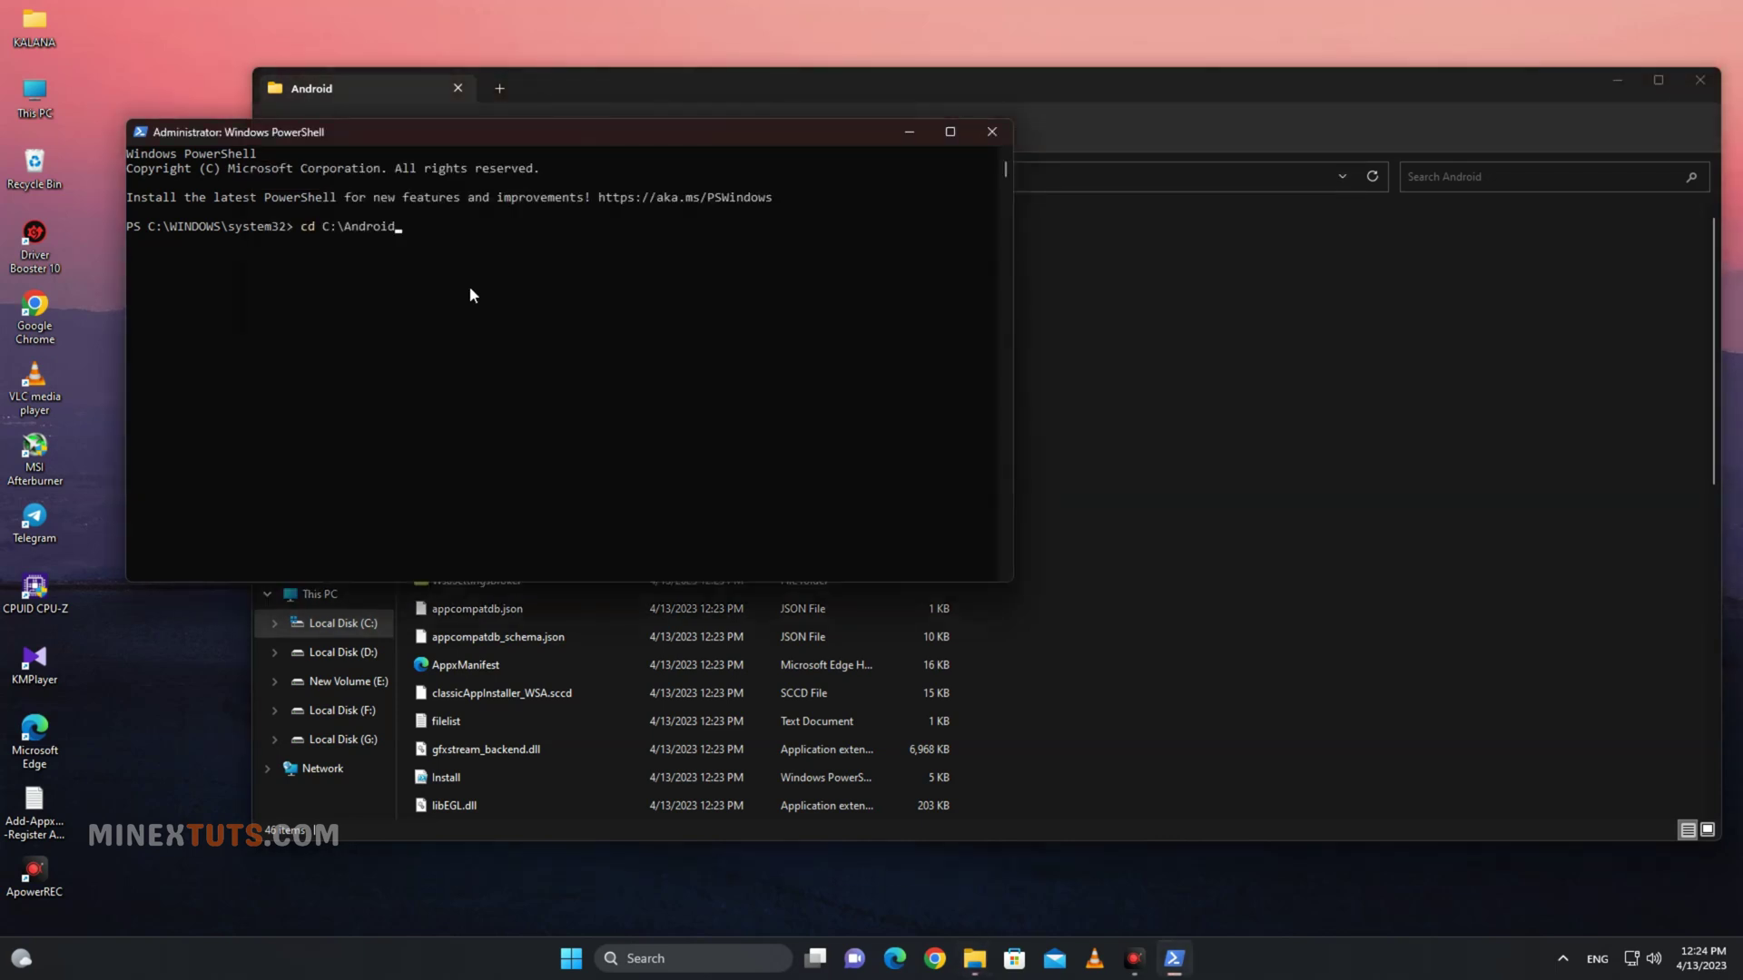
pyautogui.press('Return')
pyautogui.hotkey('ctrl', 'v')
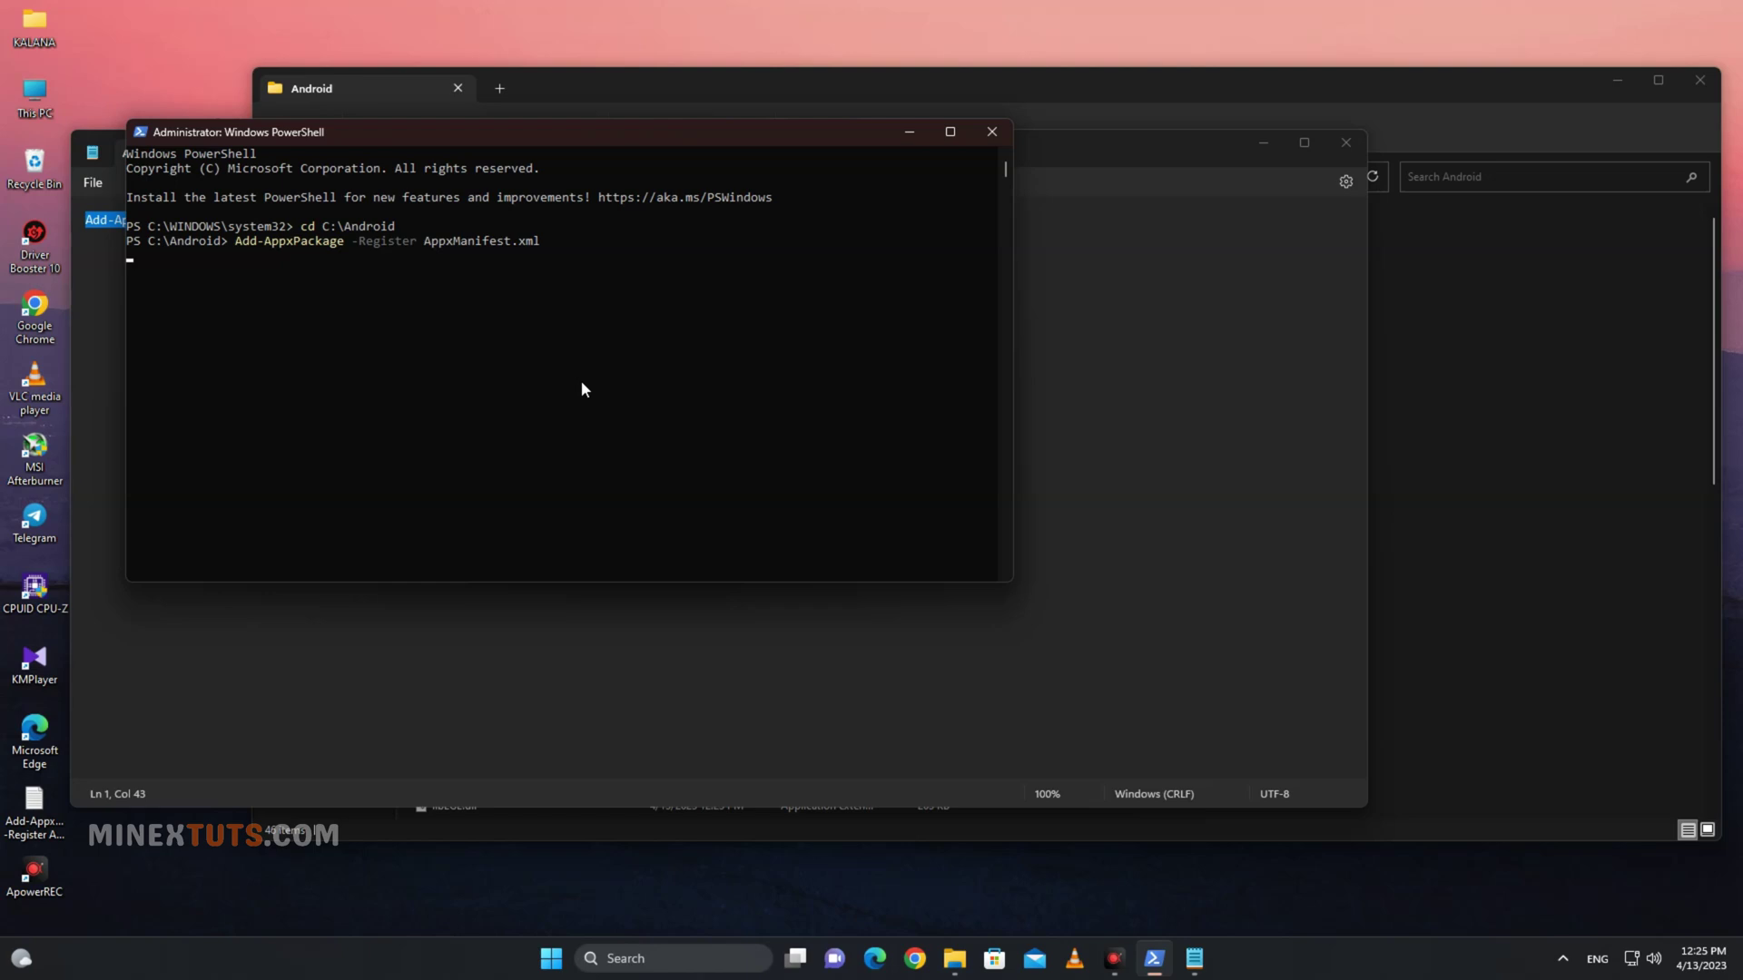
pyautogui.press('Return')
# - Start the subsystem from WSA Settings' Files icon, leaving diagnostic data sharing unchecked
pyautogui.click(991, 131)
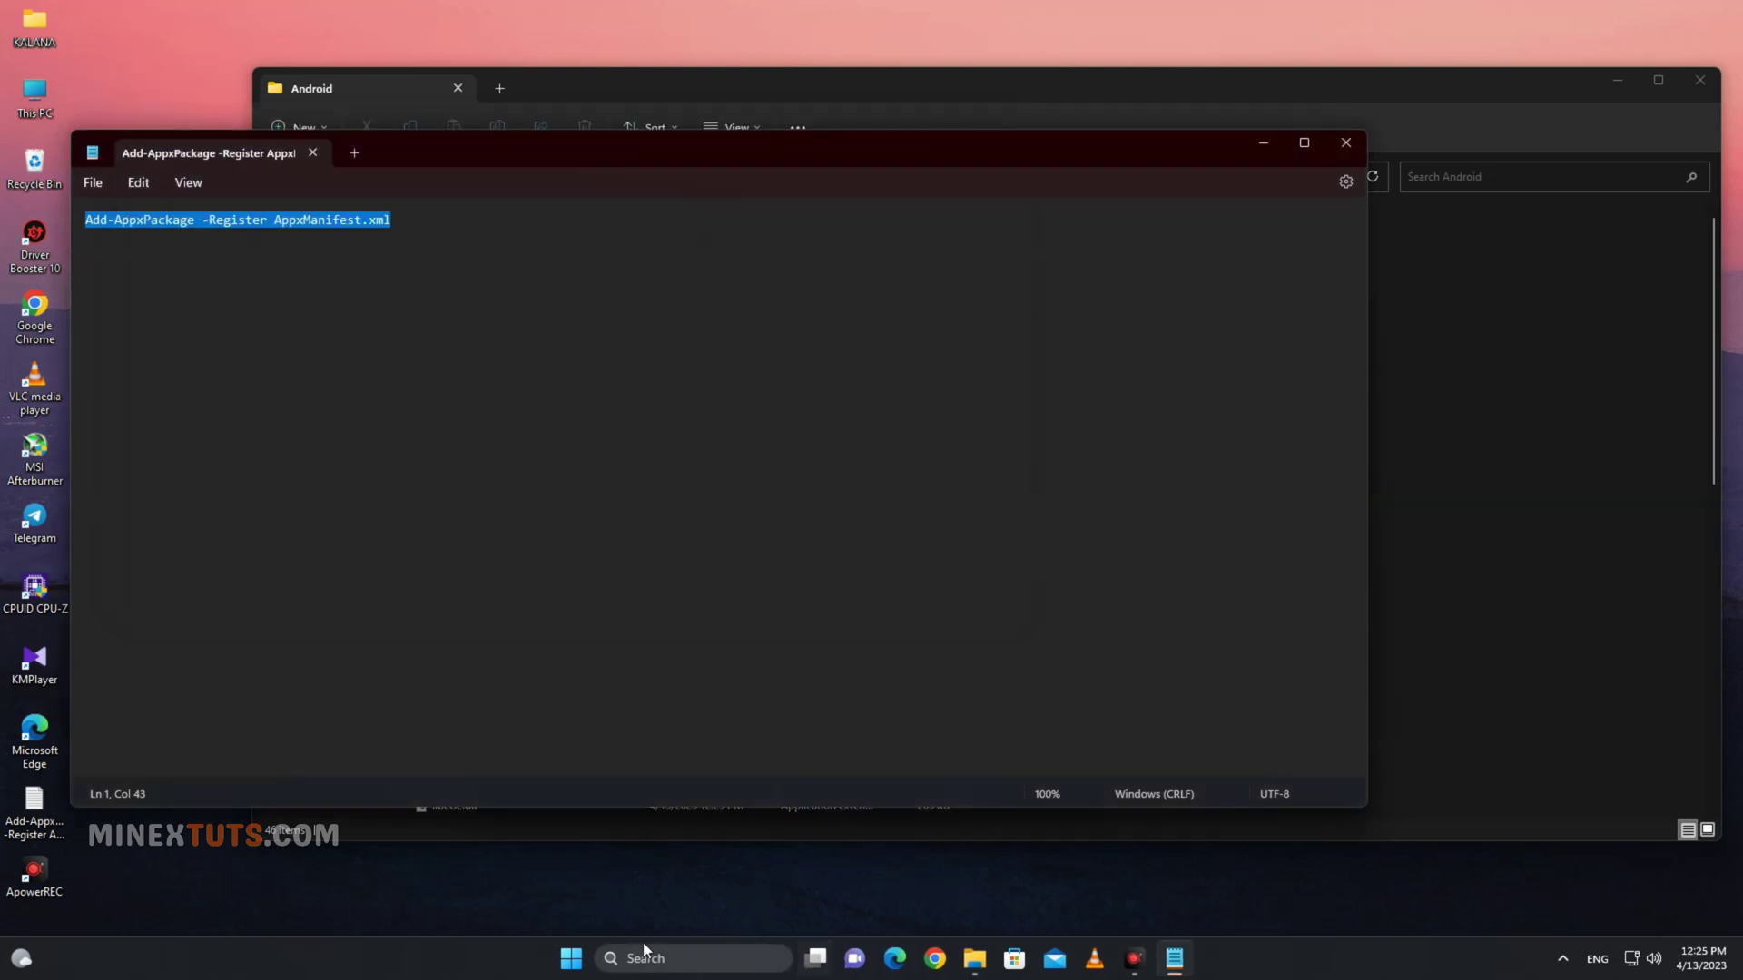
pyautogui.click(550, 957)
pyautogui.click(713, 709)
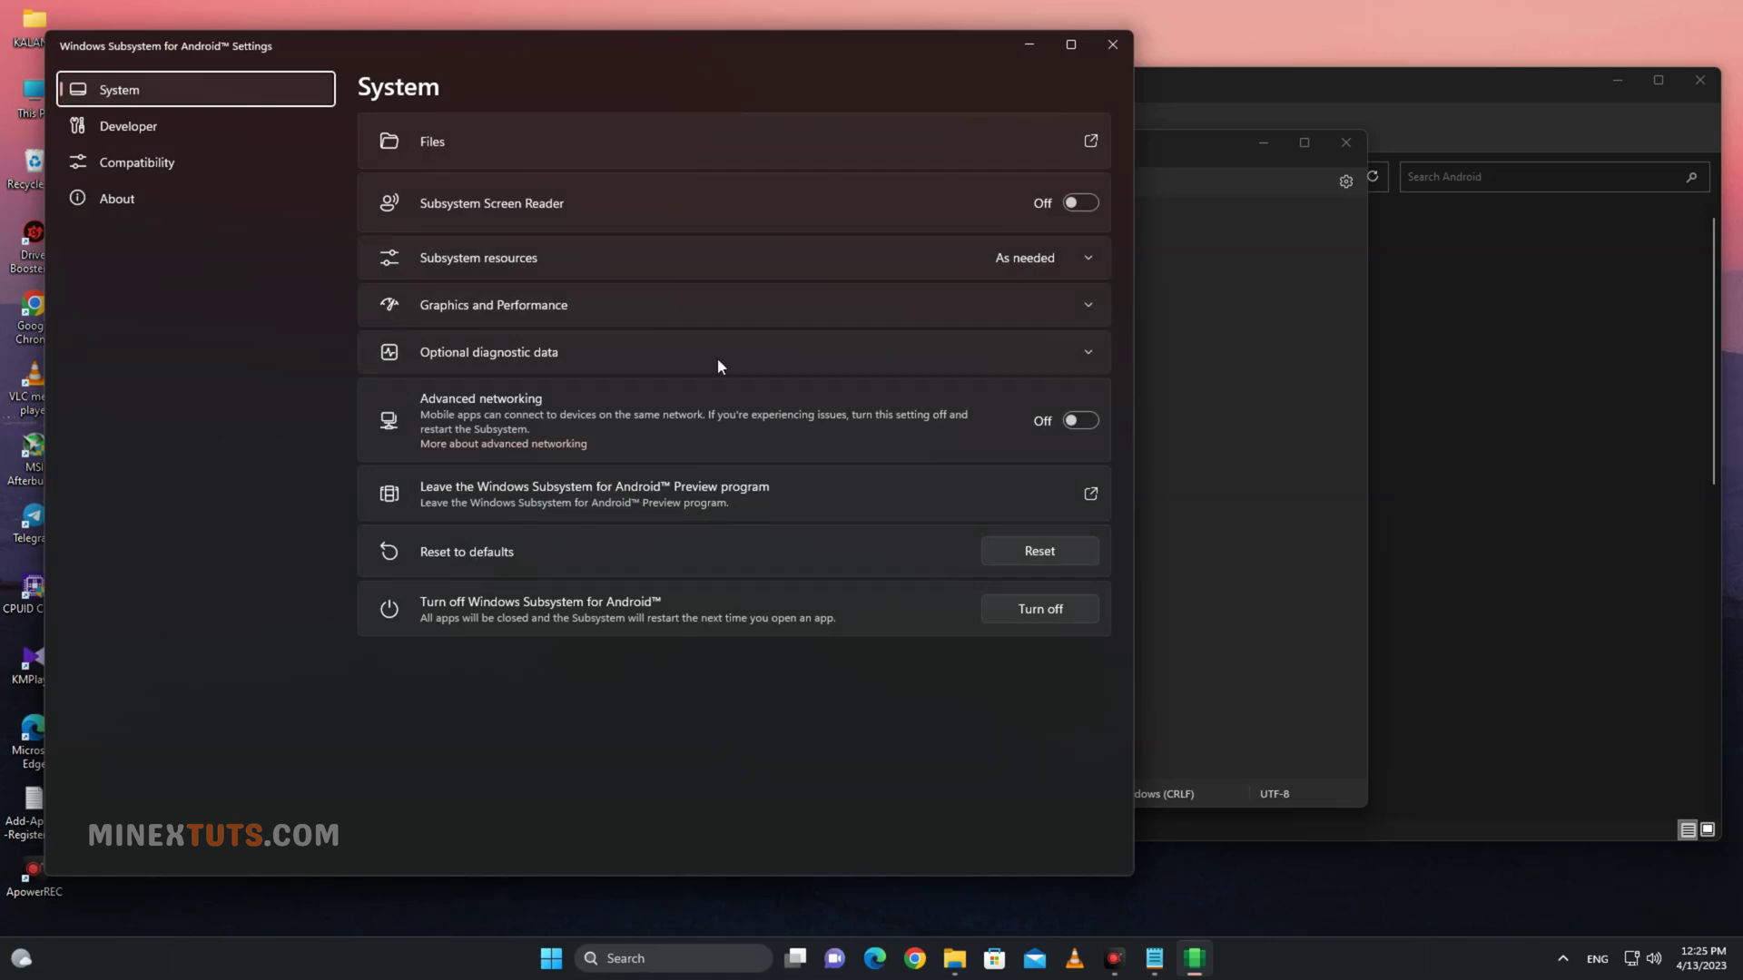
pyautogui.click(1089, 141)
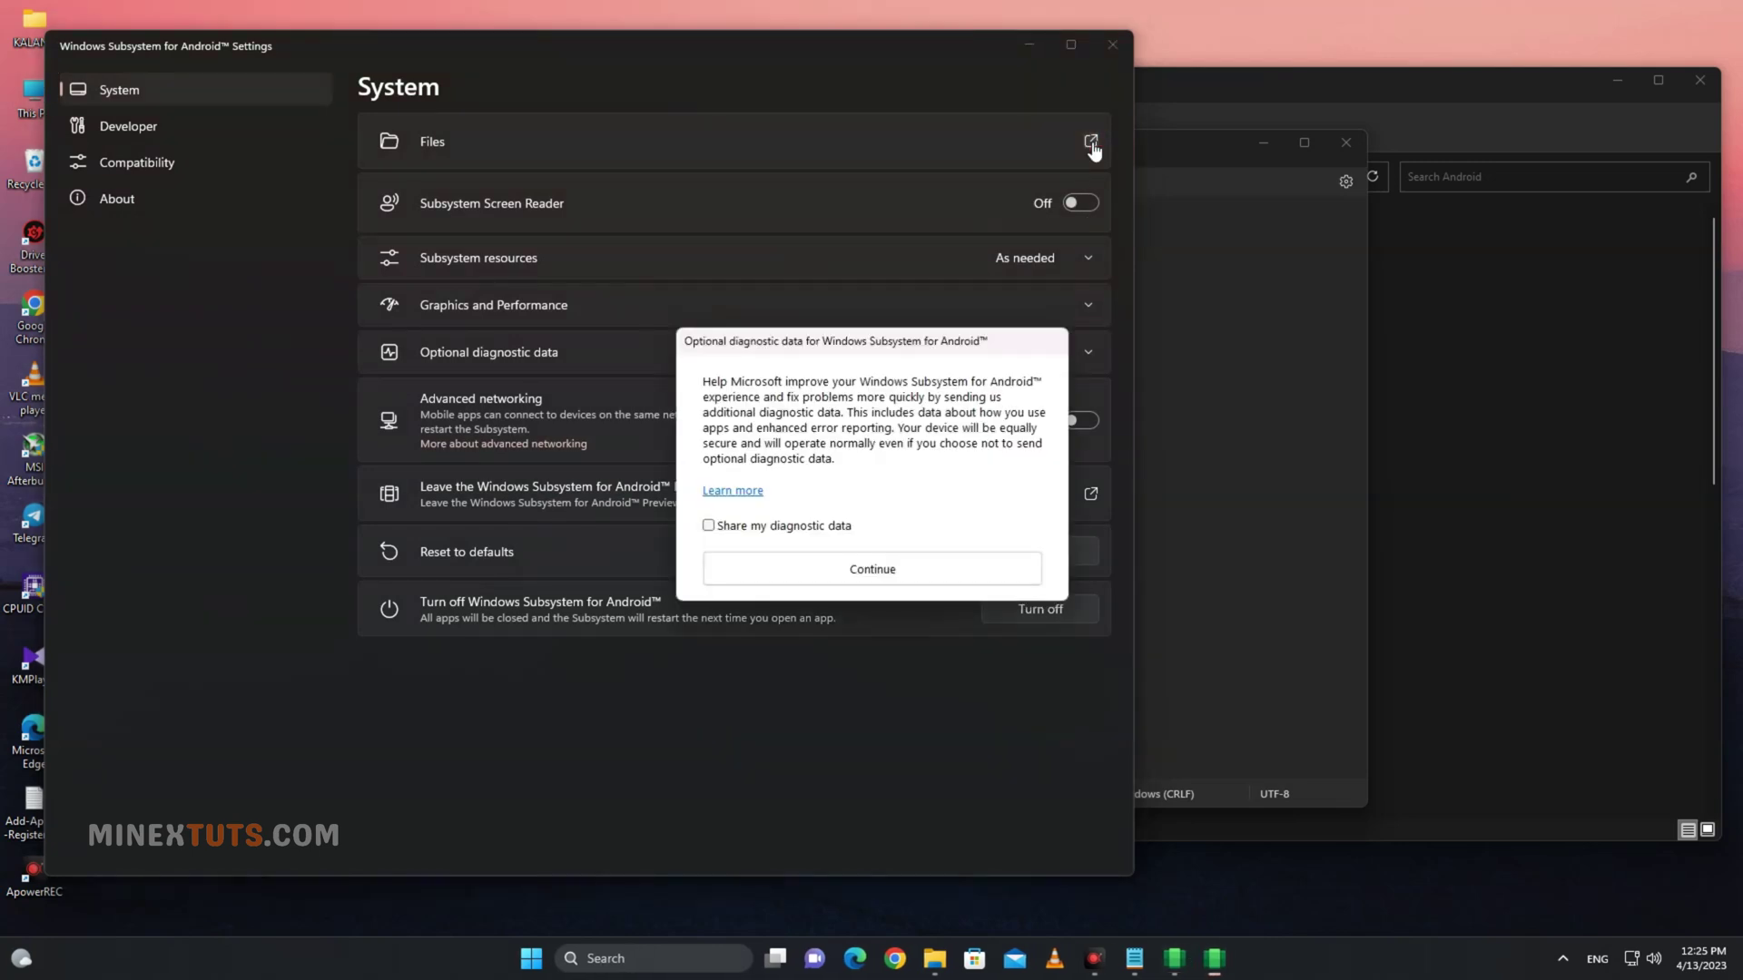
pyautogui.click(864, 575)
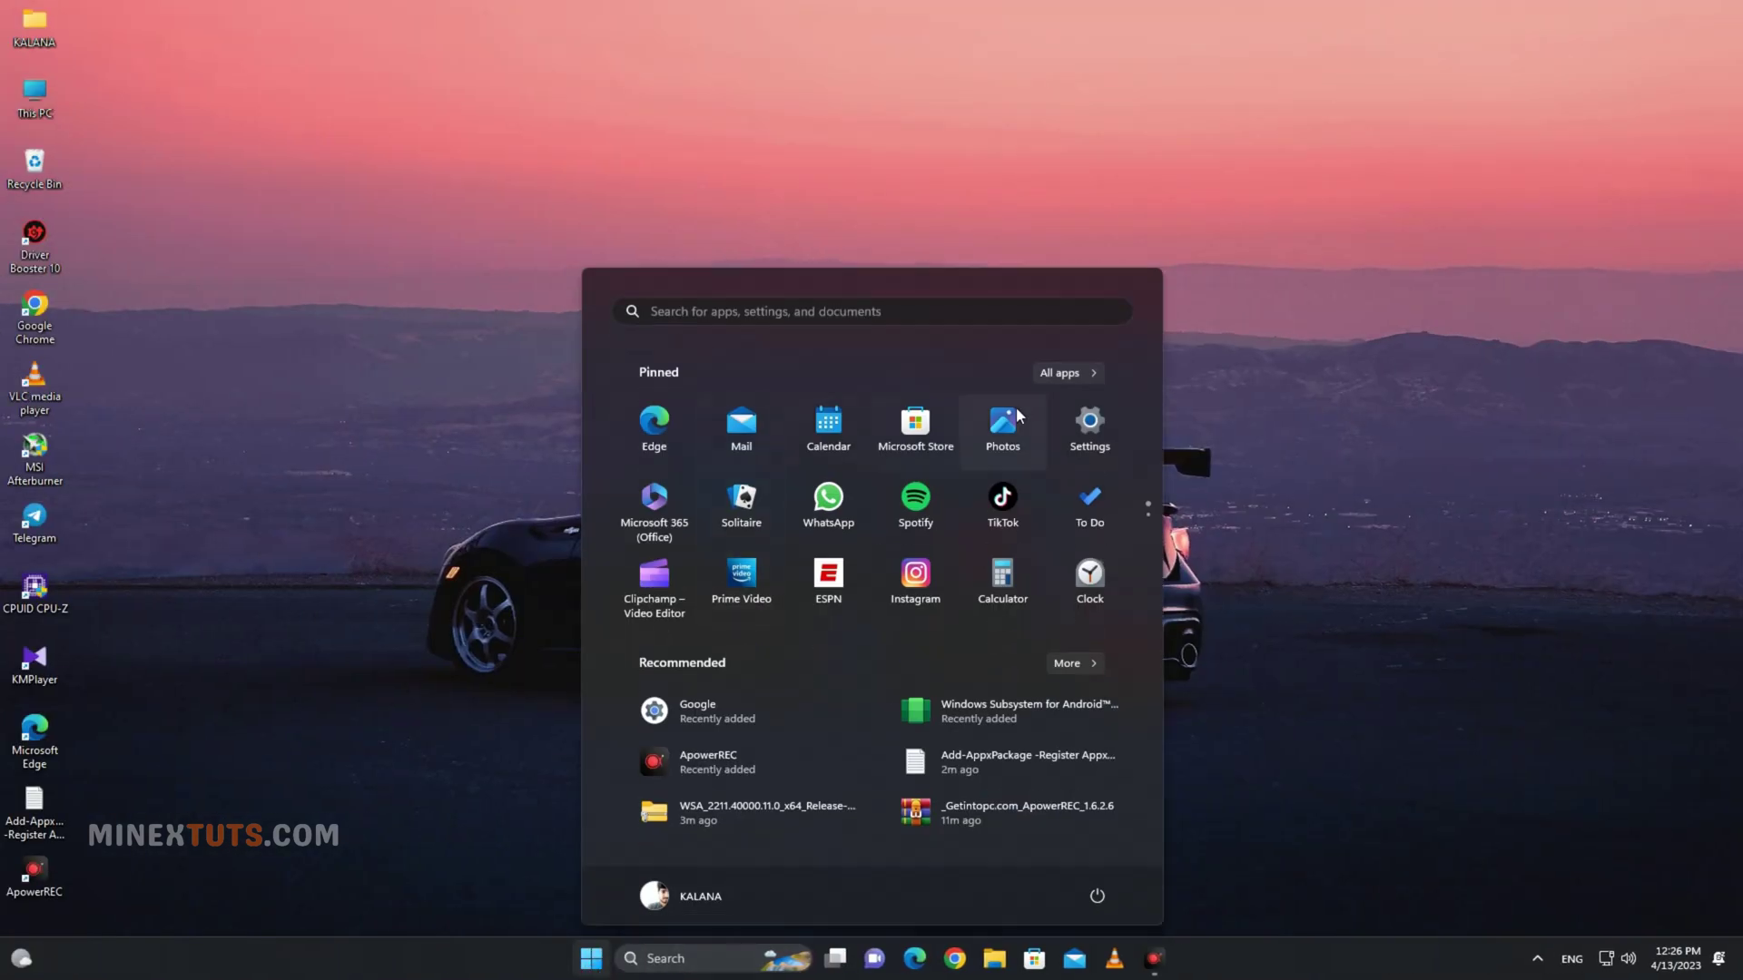
# - Launch Google Play Store from the Start menu's All apps list
pyautogui.click(1060, 372)
pyautogui.scroll(-5, 840, 681)
pyautogui.scroll(-5, 840, 679)
pyautogui.scroll(-5, 838, 674)
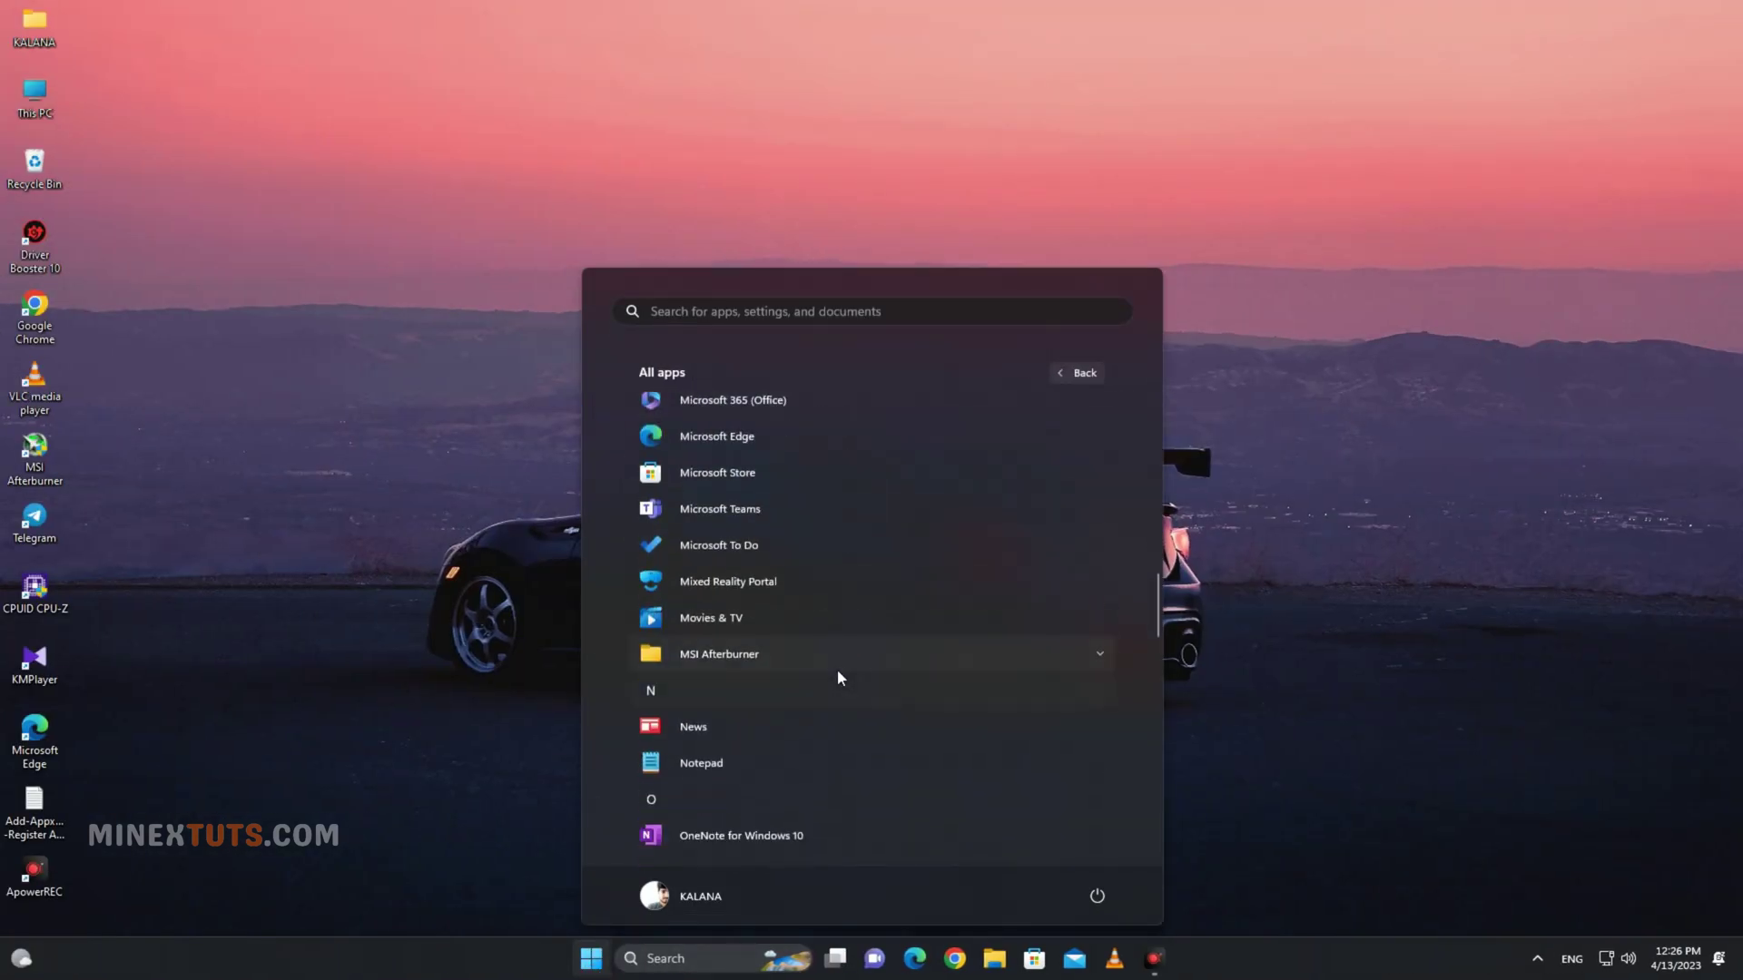
pyautogui.scroll(-5, 838, 669)
pyautogui.scroll(-4, 836, 668)
pyautogui.click(739, 475)
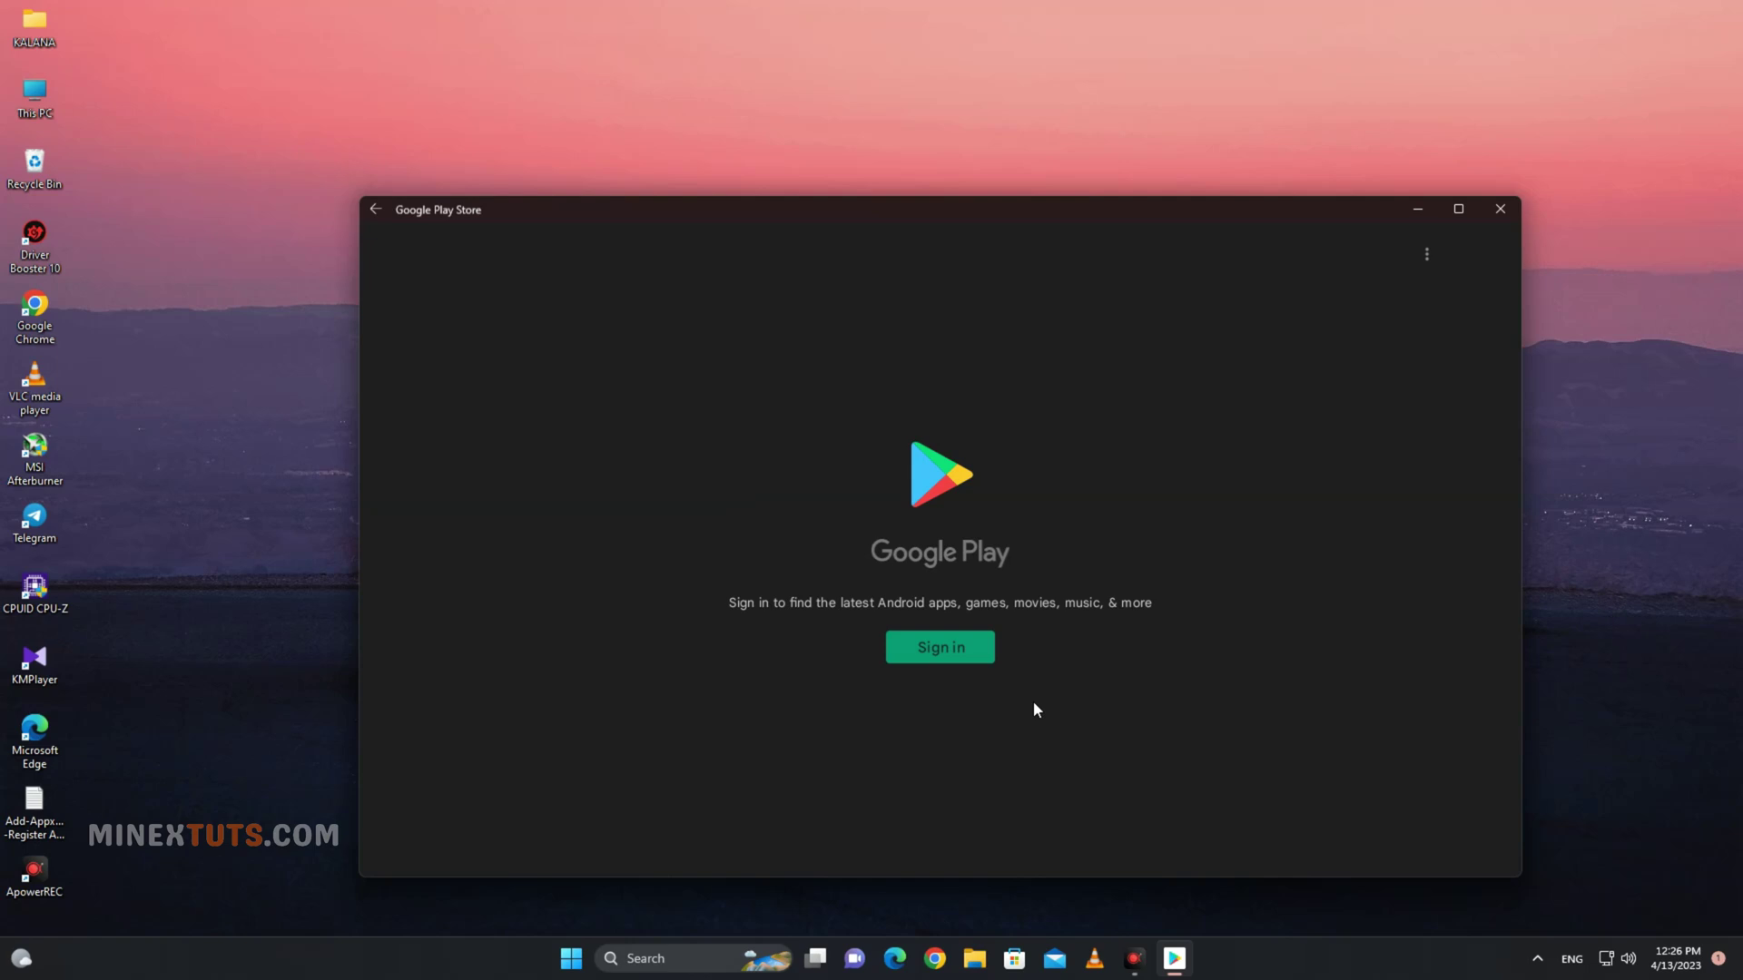
# - Begin Google Play sign-in and submit the account email with Next
pyautogui.click(953, 647)
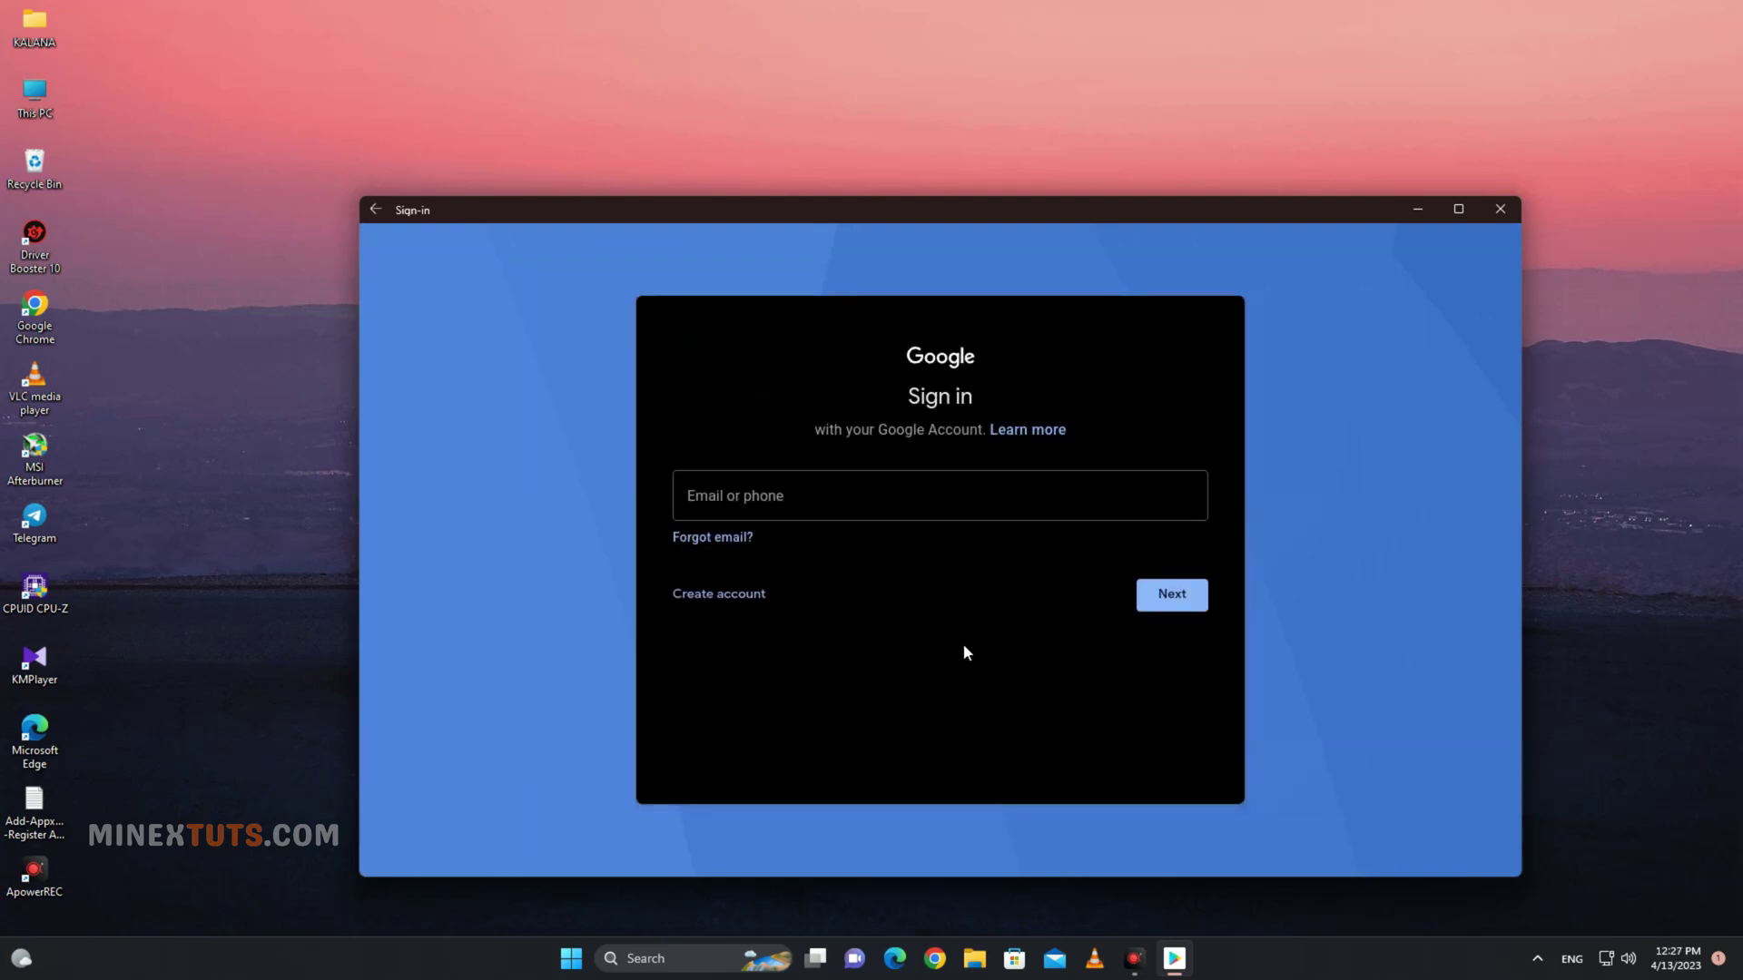
pyautogui.click(912, 494)
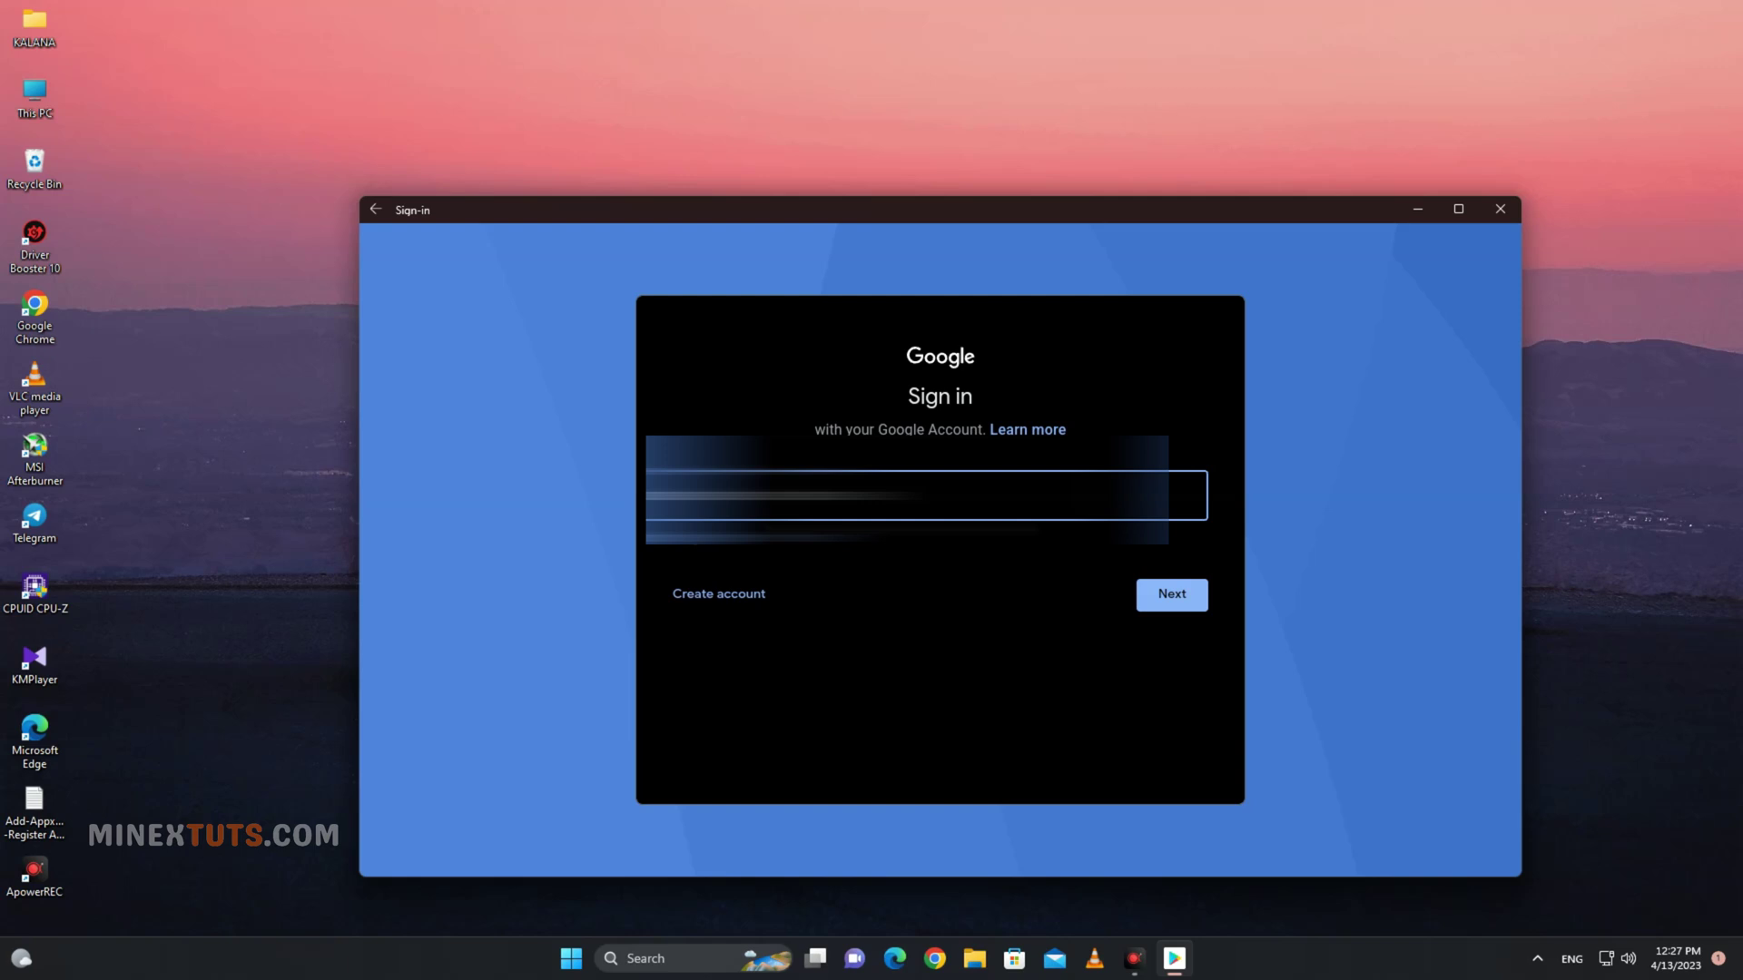
pyautogui.click(1164, 594)
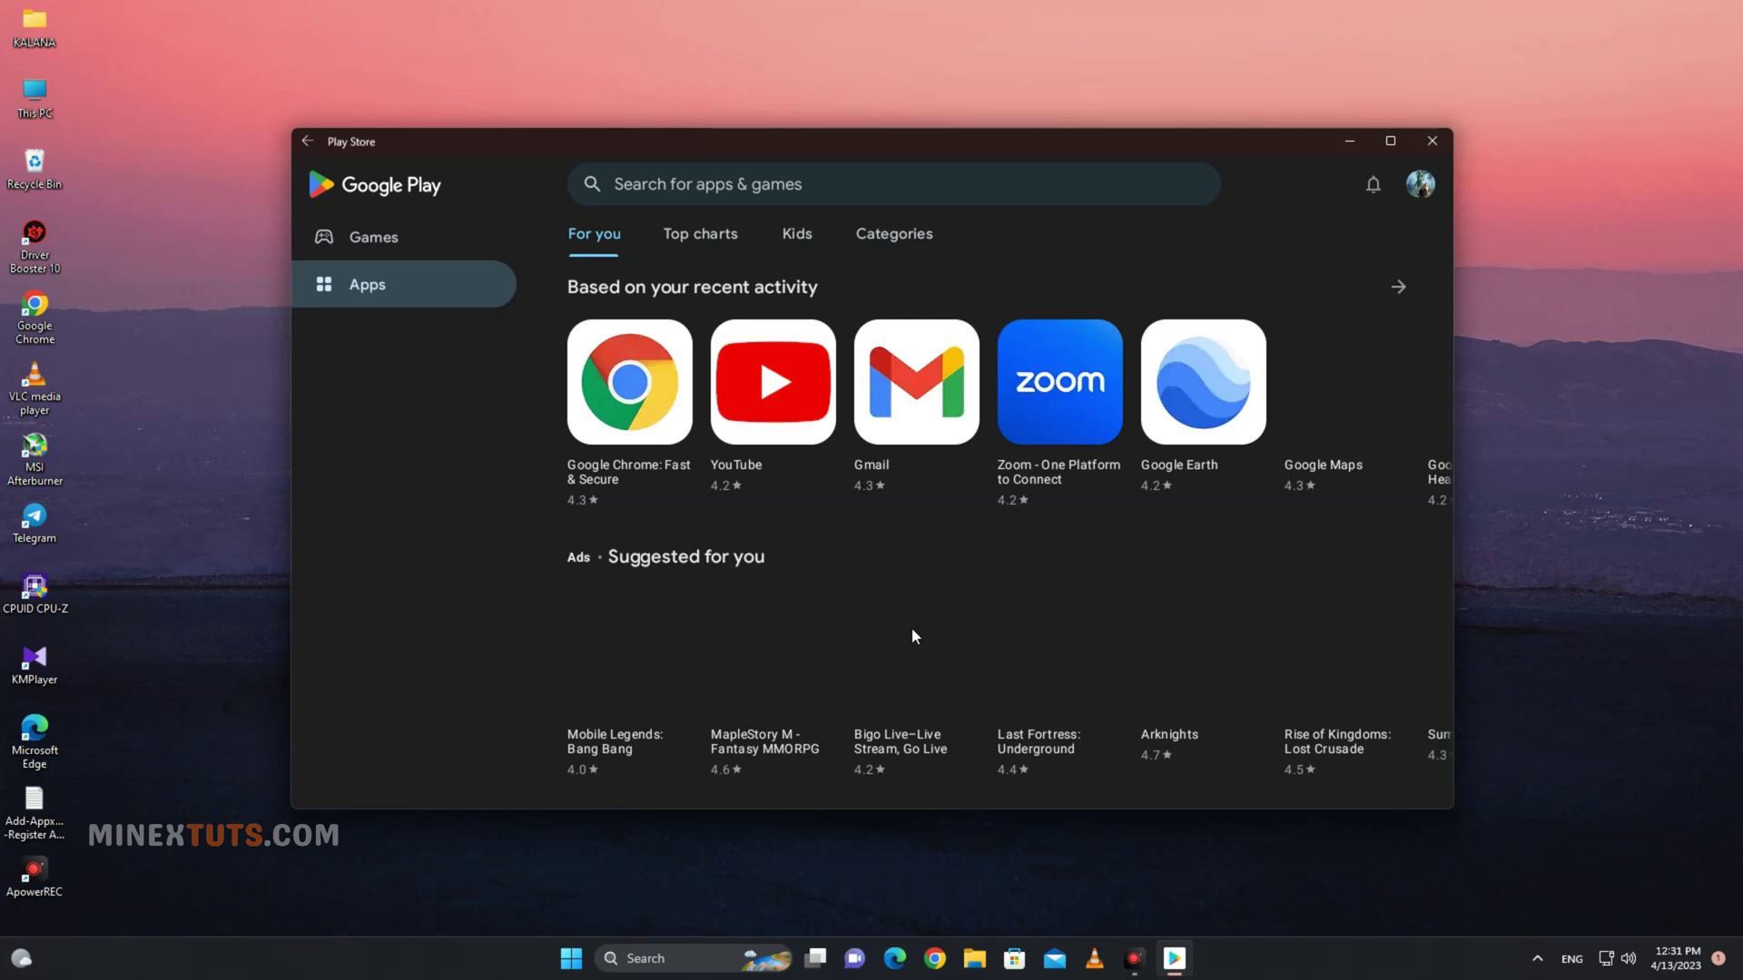
pyautogui.scroll(-3, 912, 628)
pyautogui.scroll(-5, 911, 628)
pyautogui.scroll(5, 911, 628)
pyautogui.scroll(3, 910, 629)
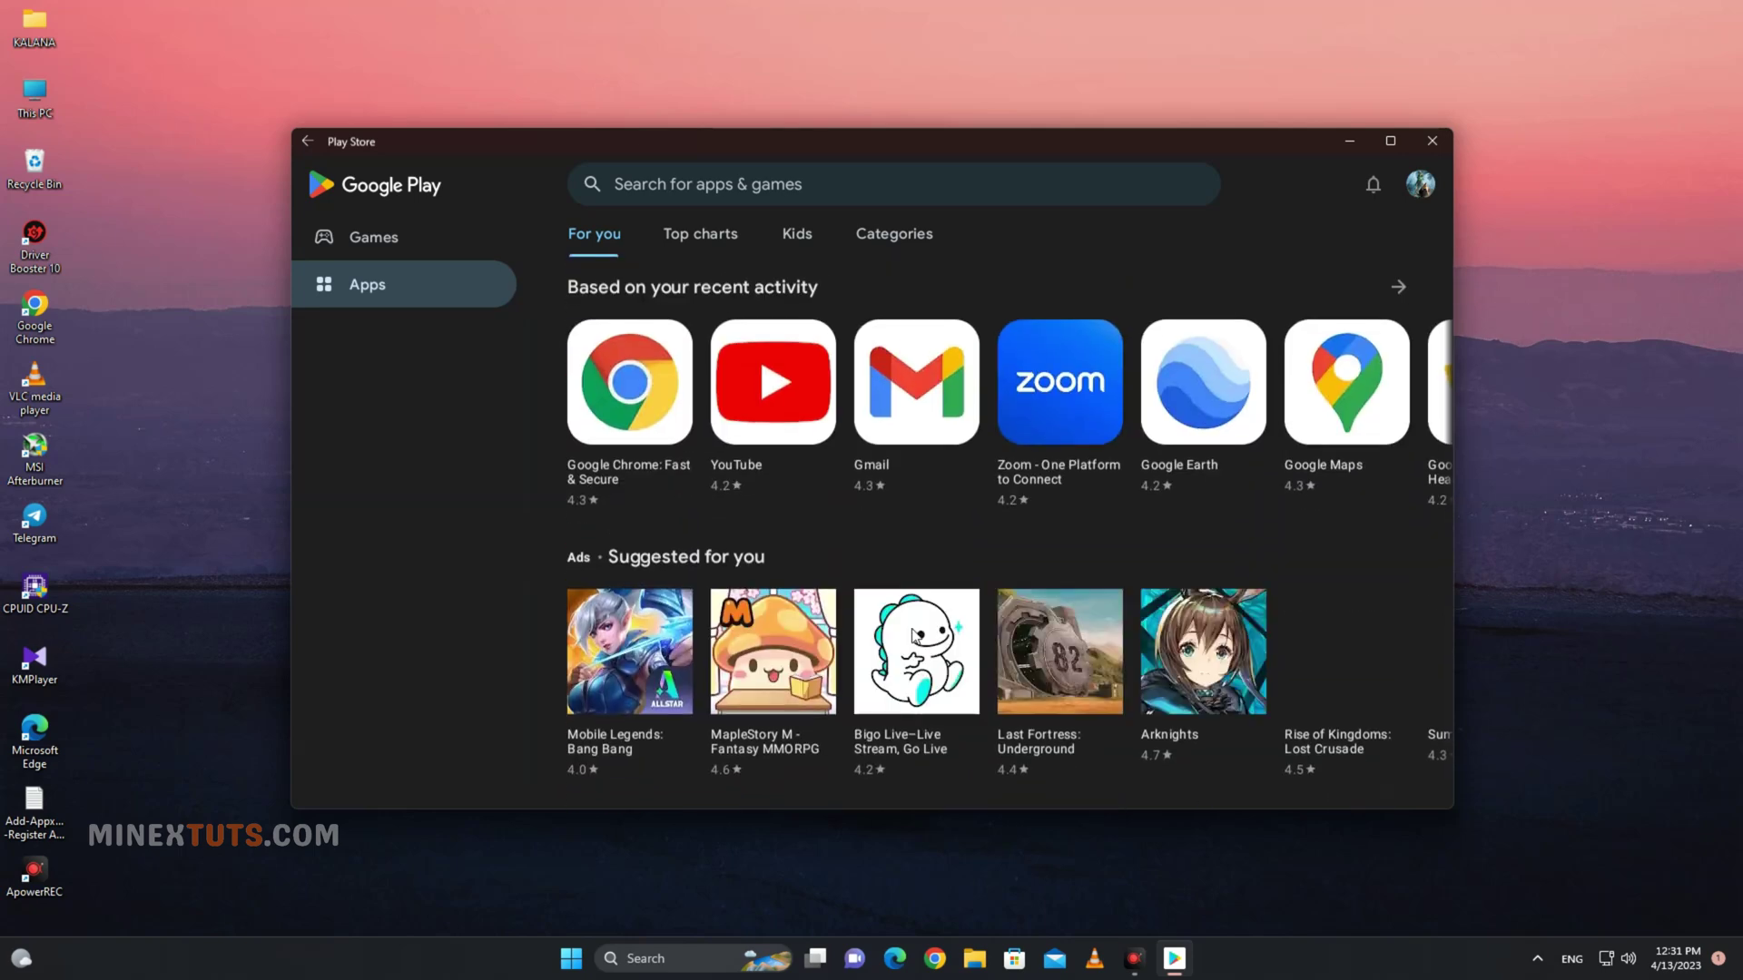
pyautogui.scroll(-3, 911, 628)
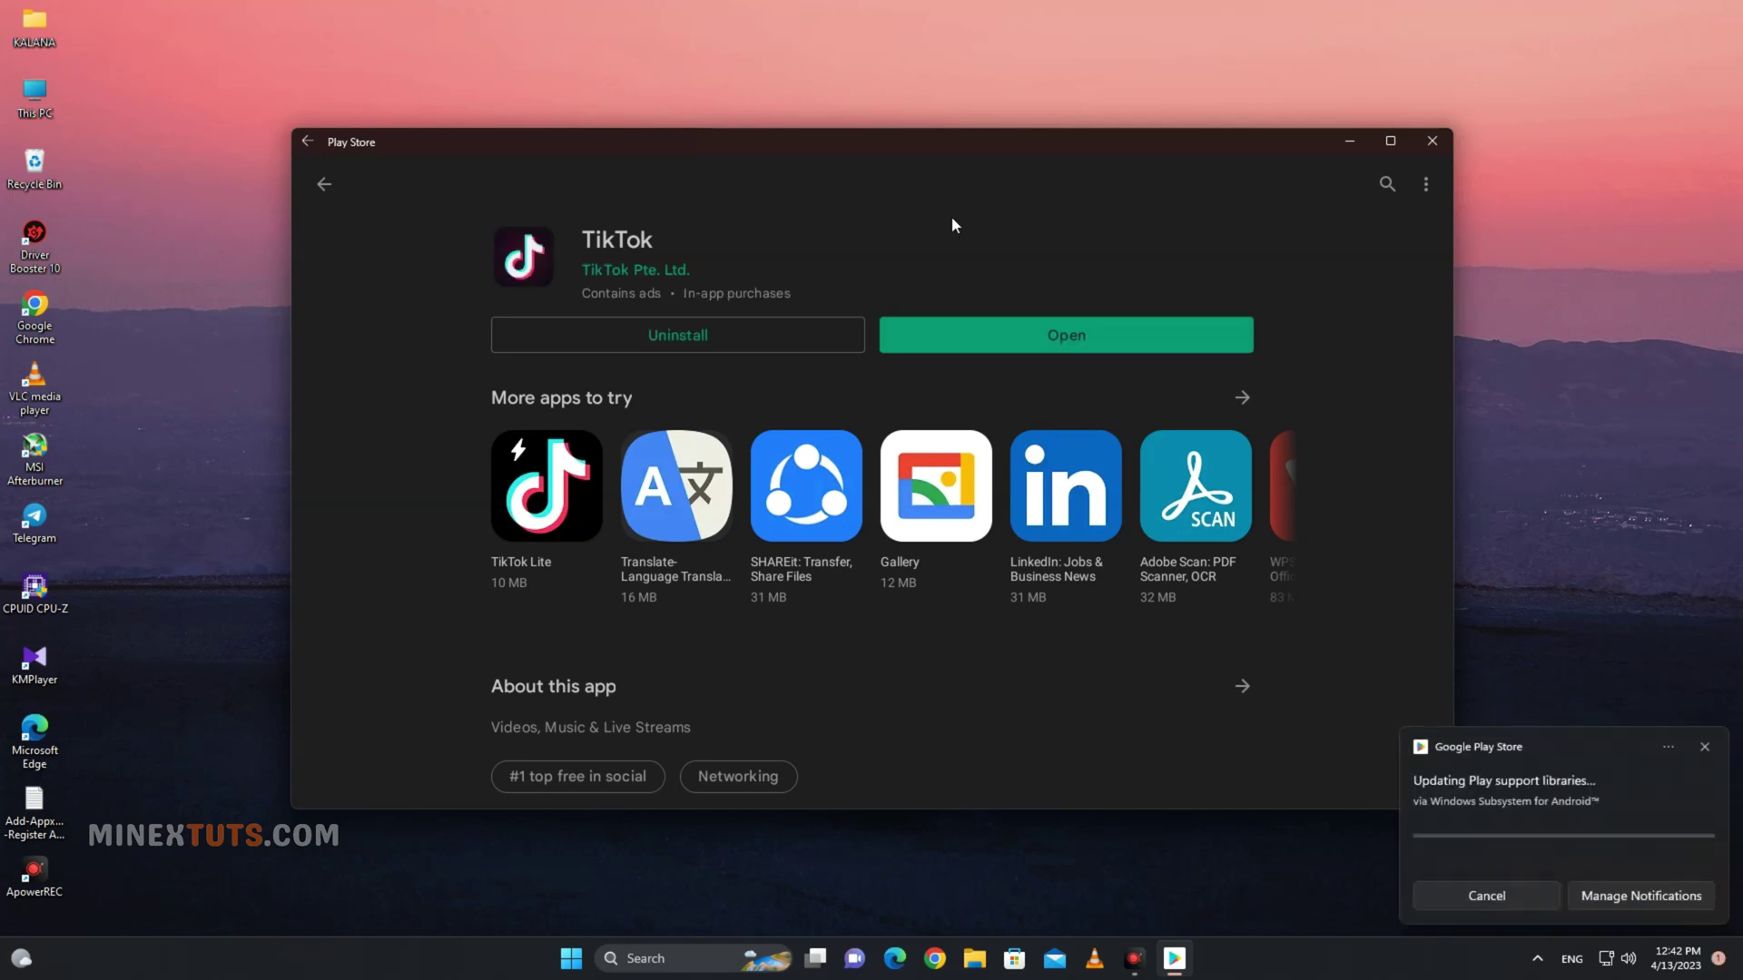
# - Open TikTok, agree to its terms, swipe to the next video, then open a new-question form
pyautogui.click(1057, 338)
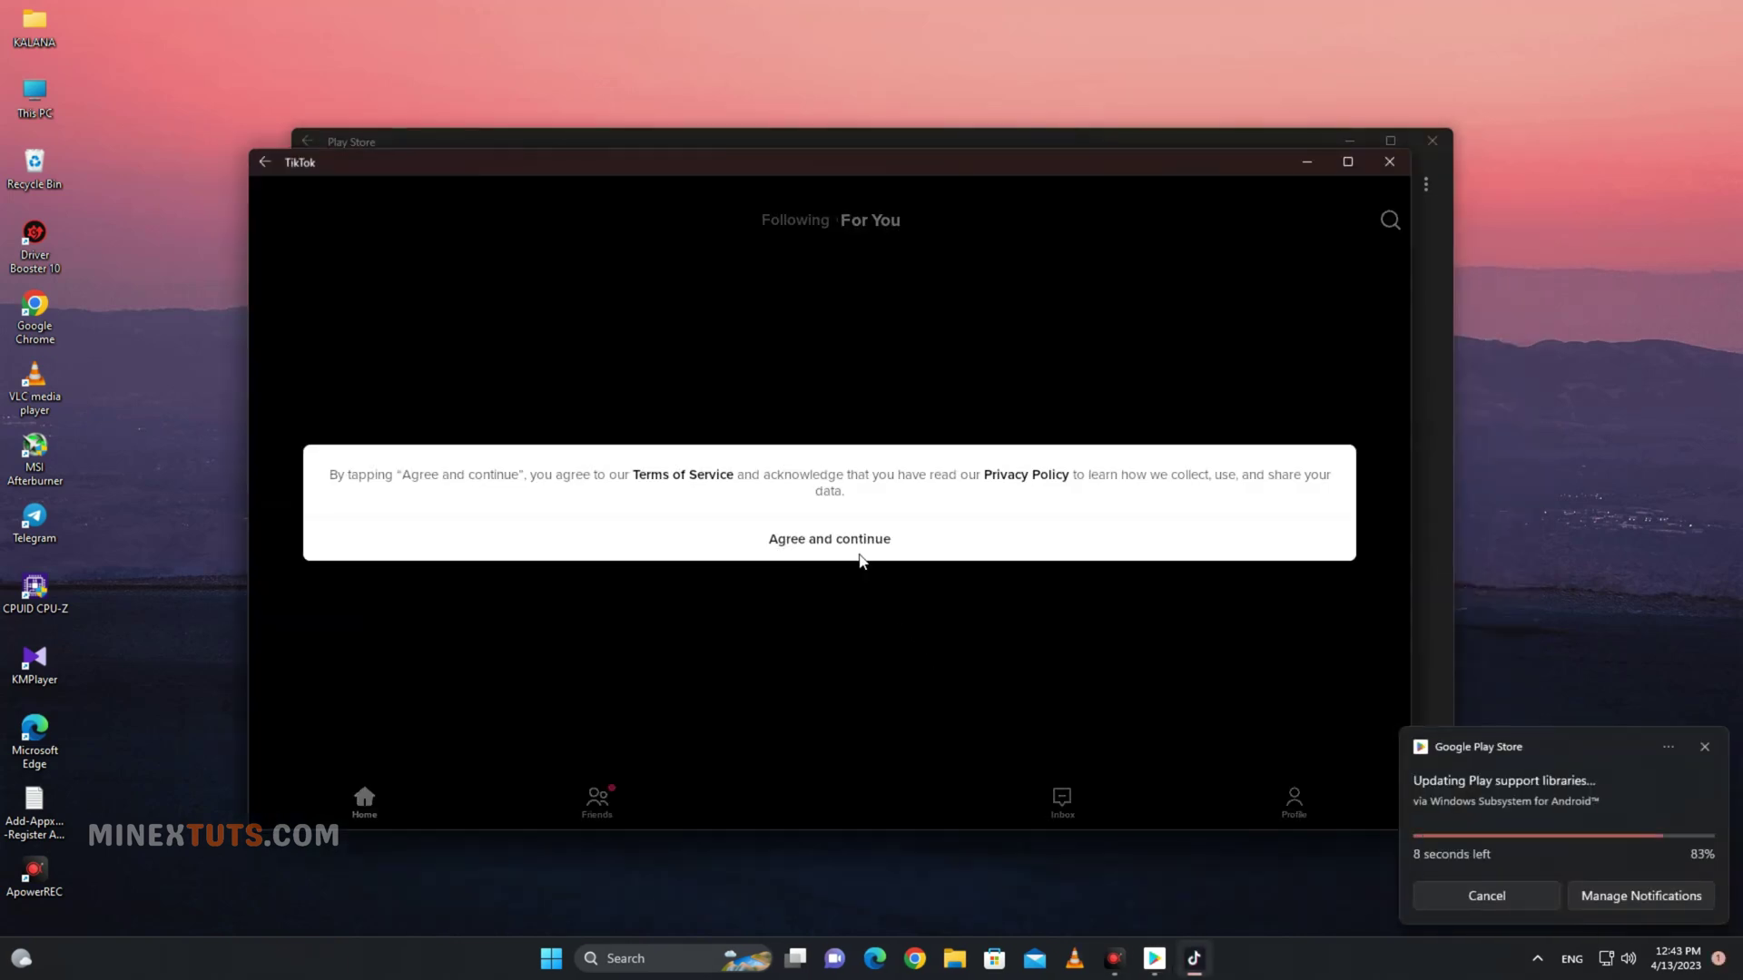
pyautogui.click(863, 561)
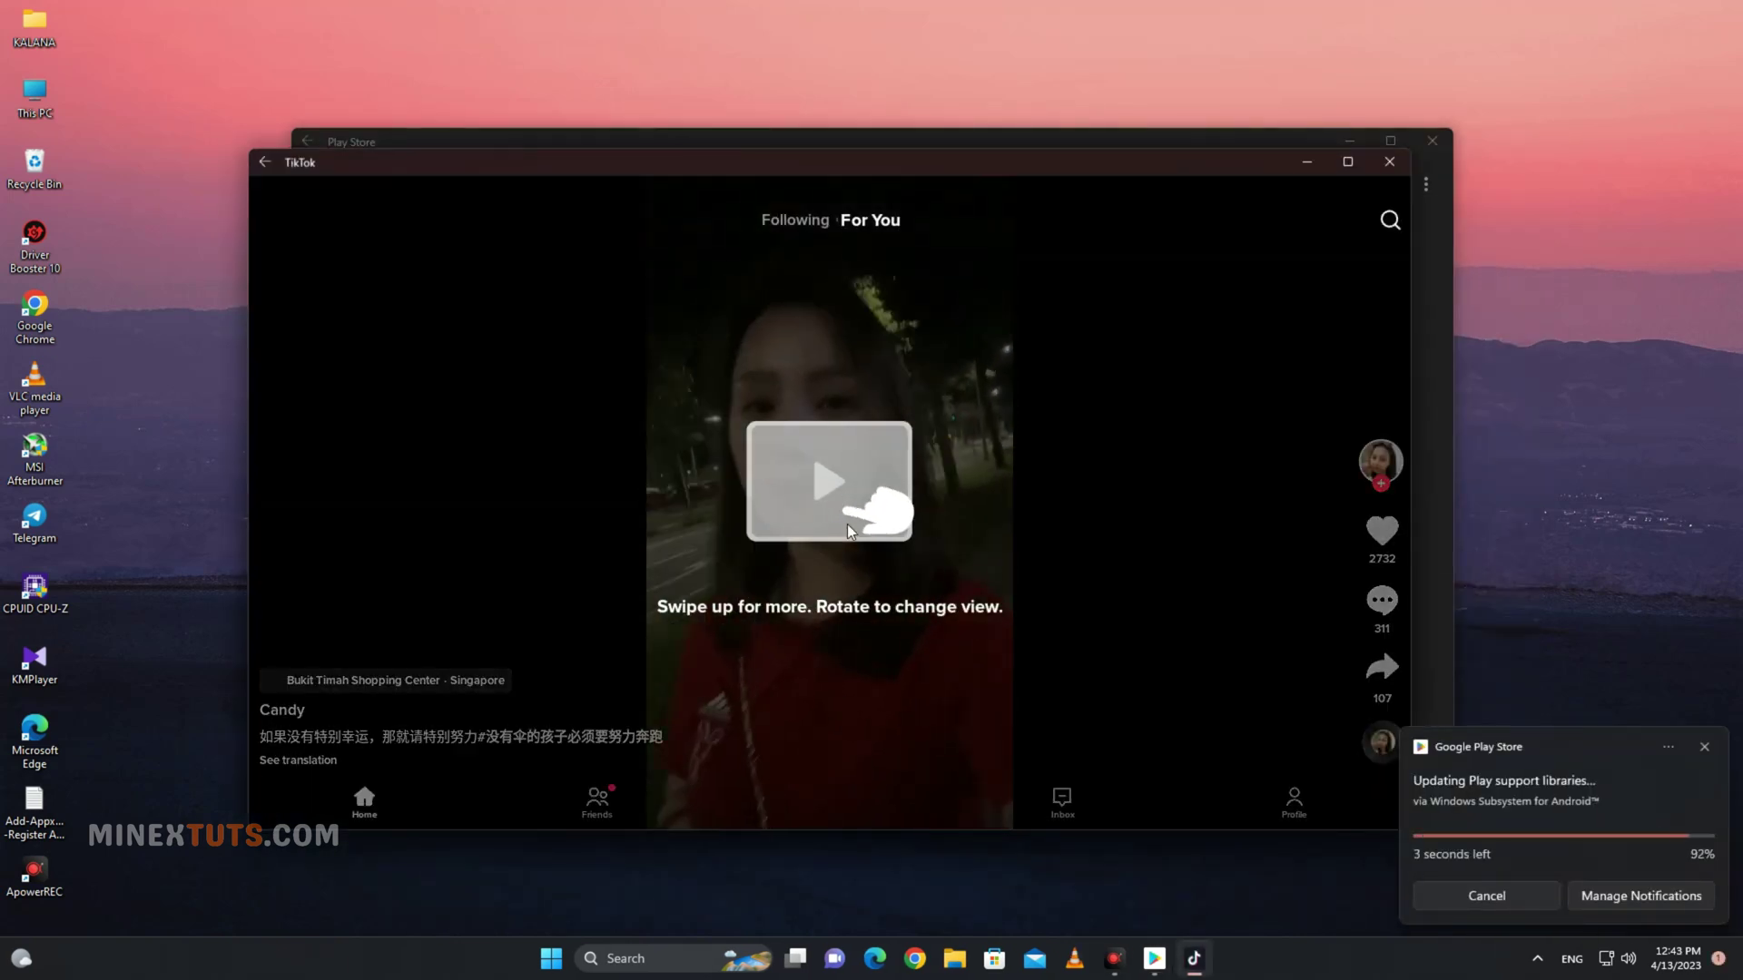
pyautogui.click(847, 525)
pyautogui.moveTo(842, 682); pyautogui.dragTo(837, 544)
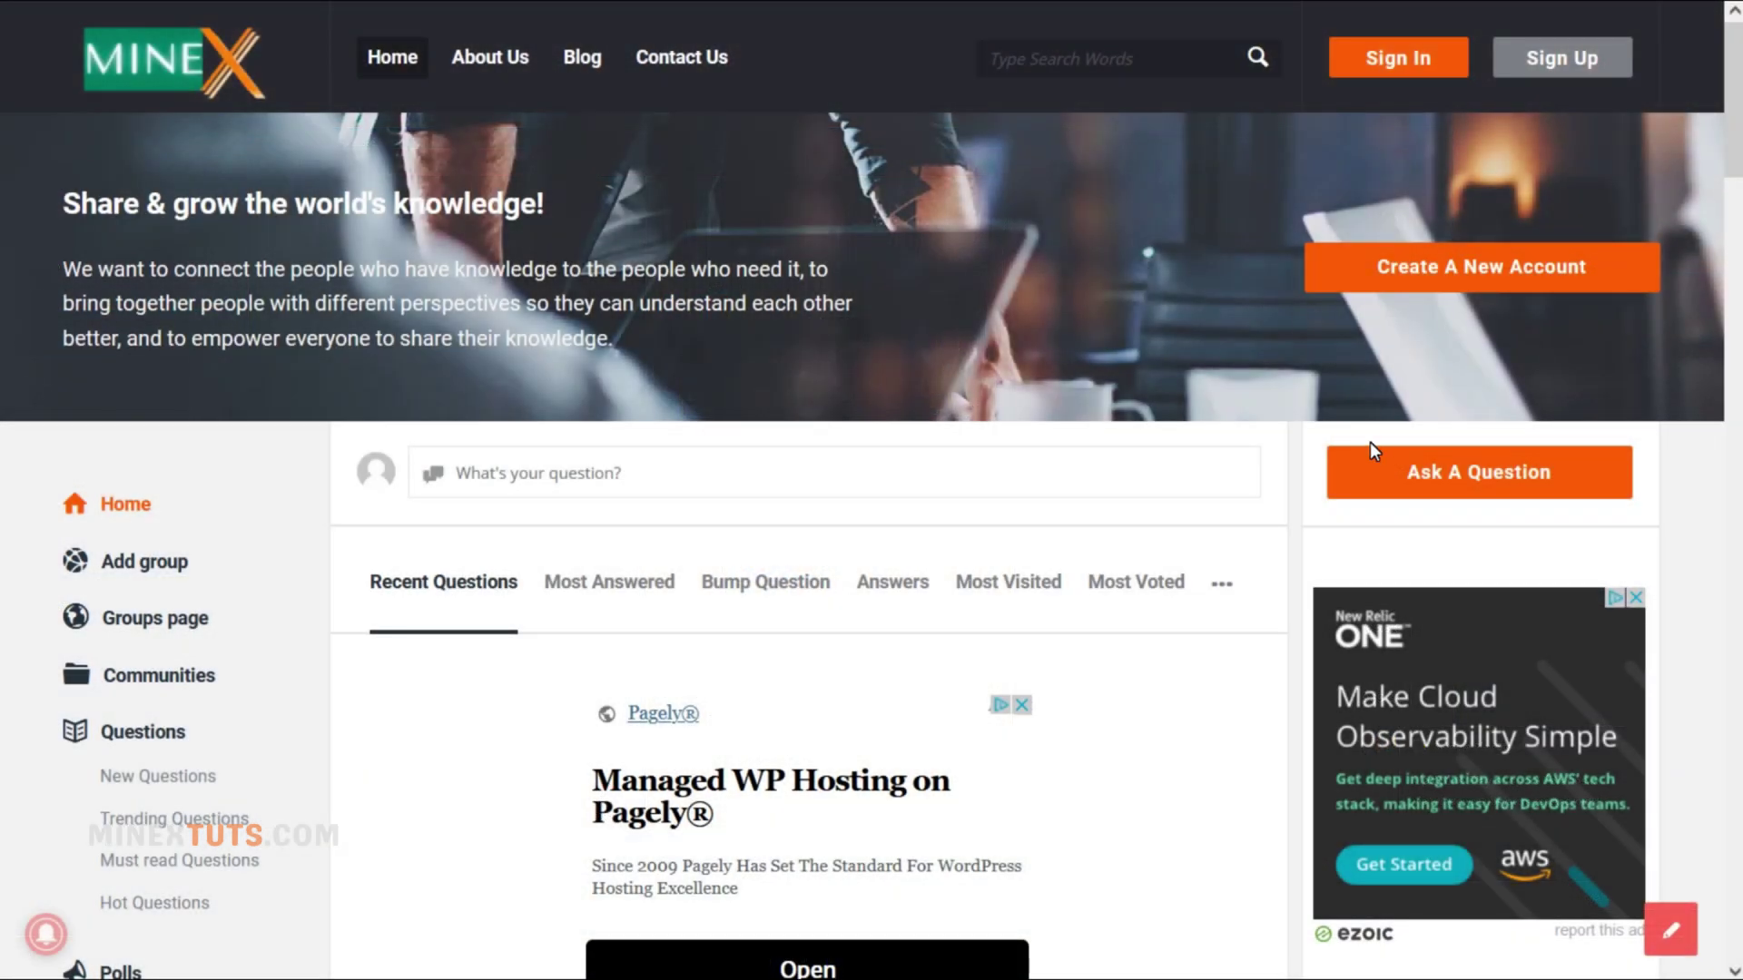
pyautogui.click(1381, 459)
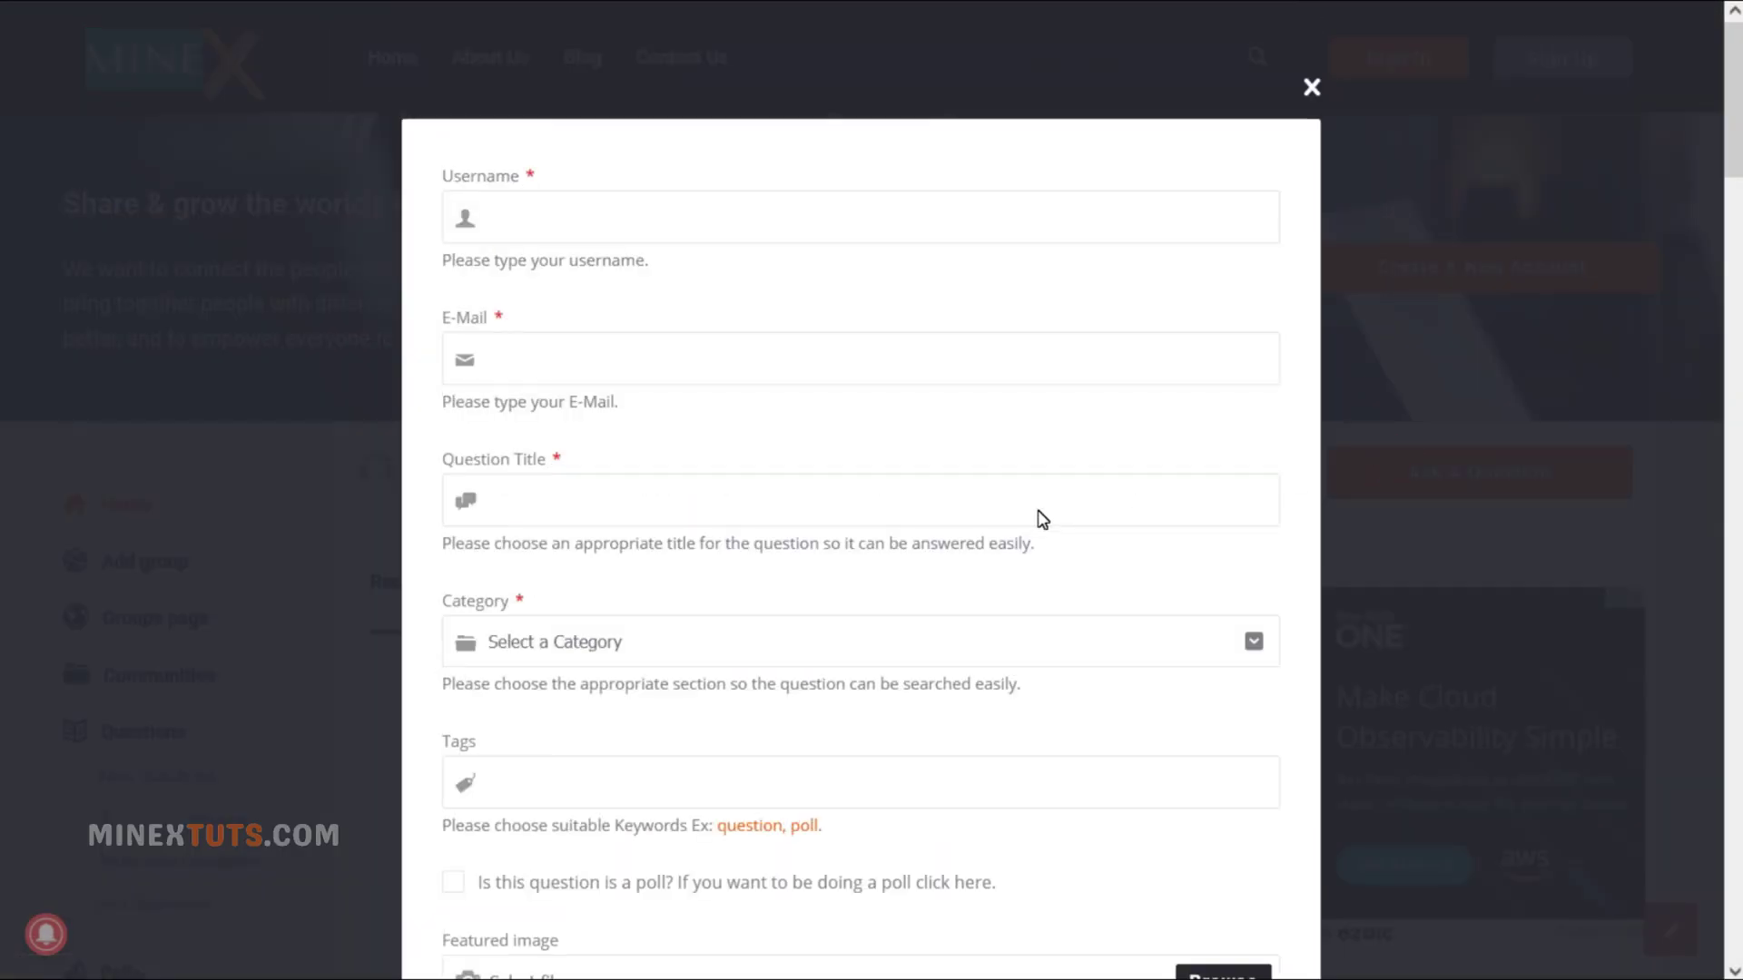
pyautogui.scroll(-3, 1039, 517)
pyautogui.scroll(-3, 1039, 518)
pyautogui.scroll(-3, 1039, 517)
pyautogui.scroll(-3, 1038, 517)
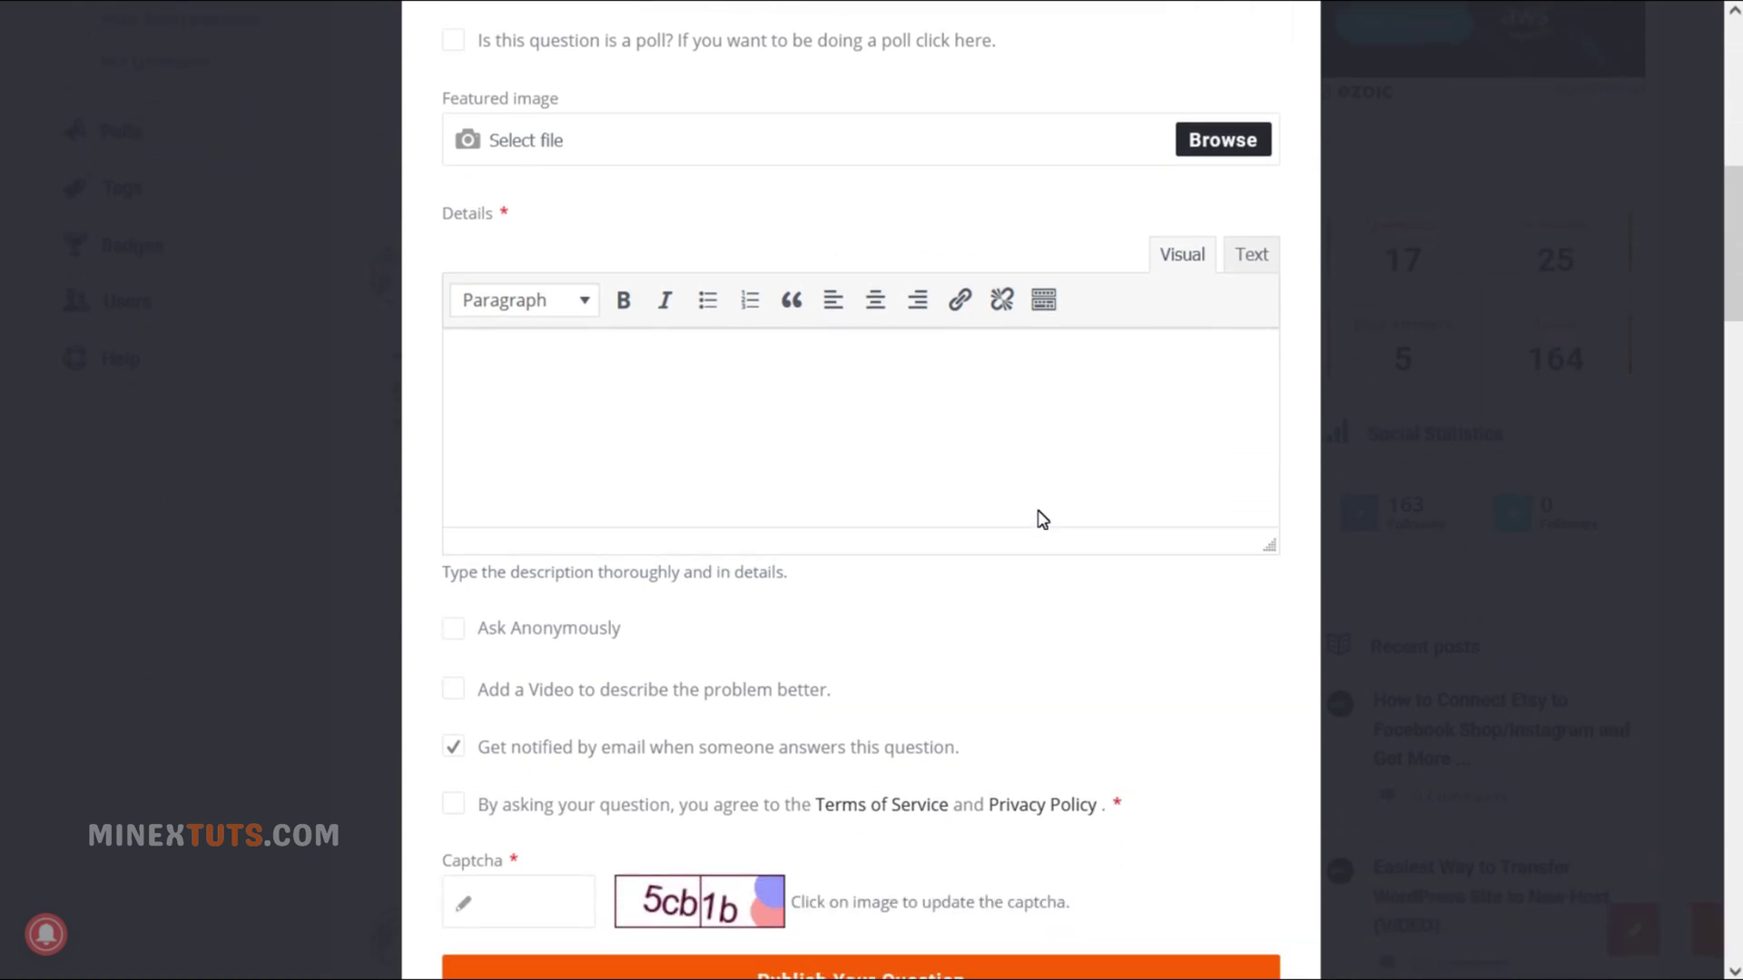
pyautogui.scroll(-2, 1040, 517)
pyautogui.scroll(-2, 1039, 519)
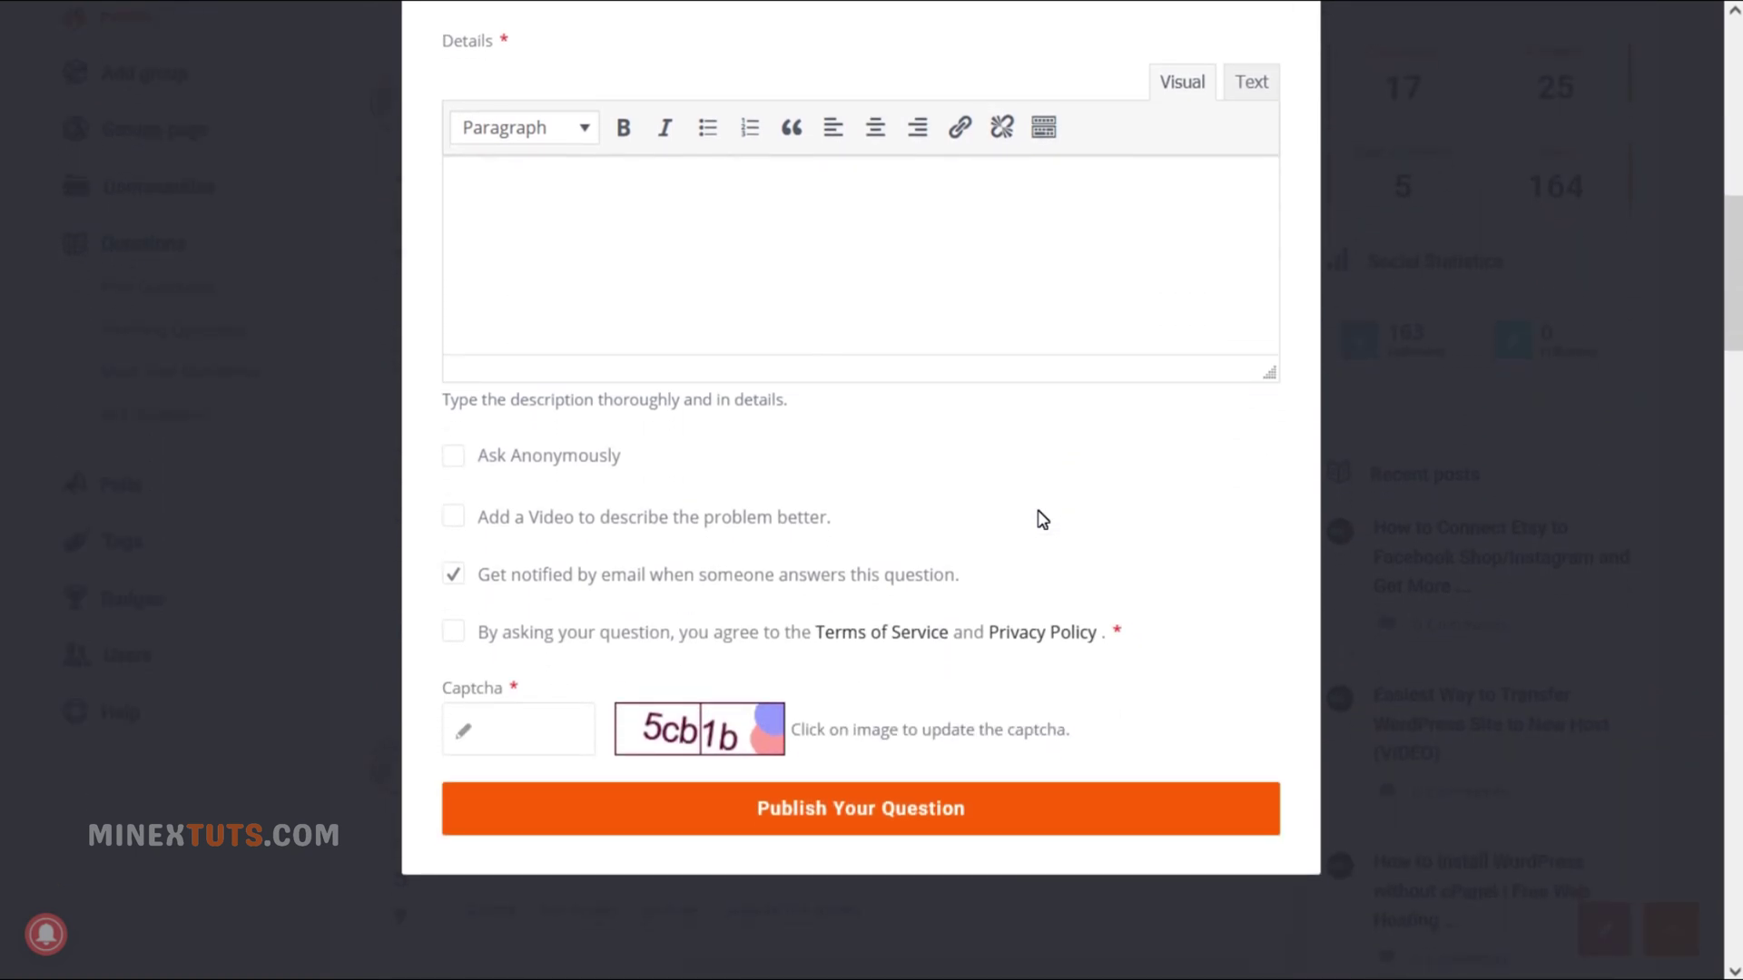